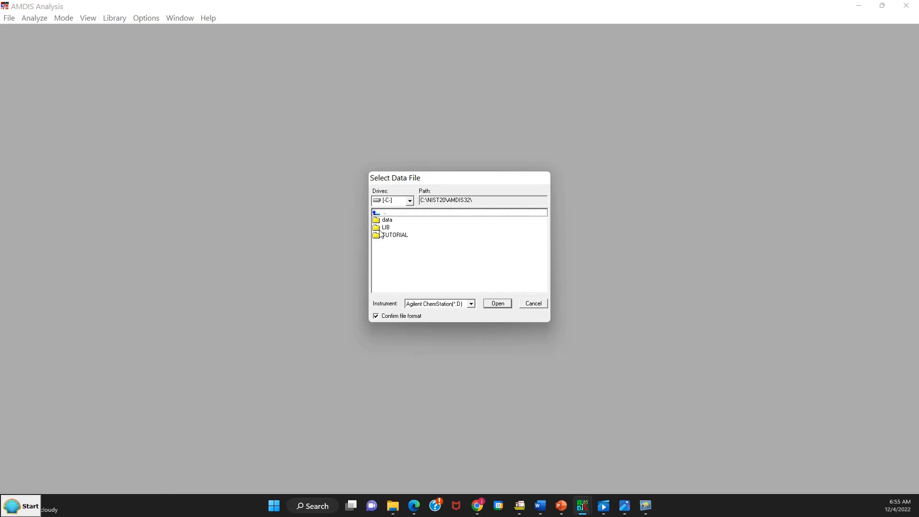
Open the C7-C40.D data file from the sandys RI data folder inside the data directory.
{"action": "double_click", "coordinate": [387, 219]}
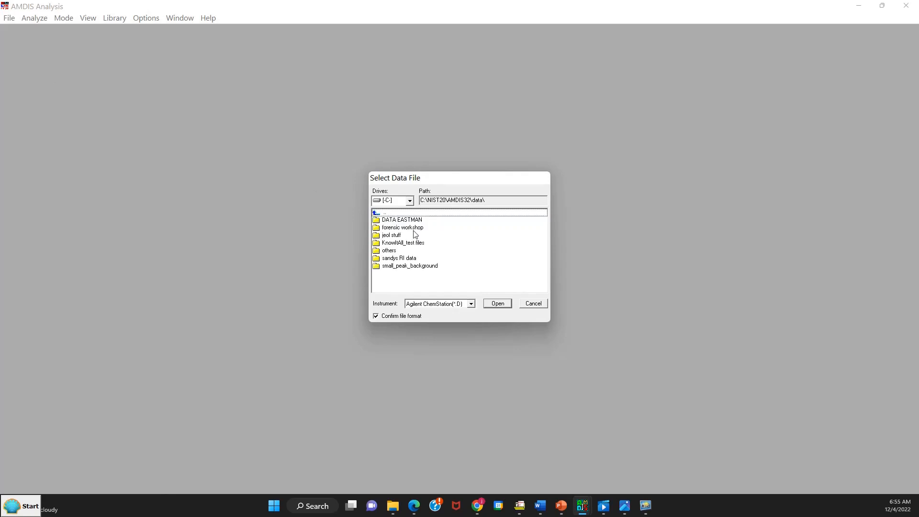
{"action": "double_click", "coordinate": [403, 259]}
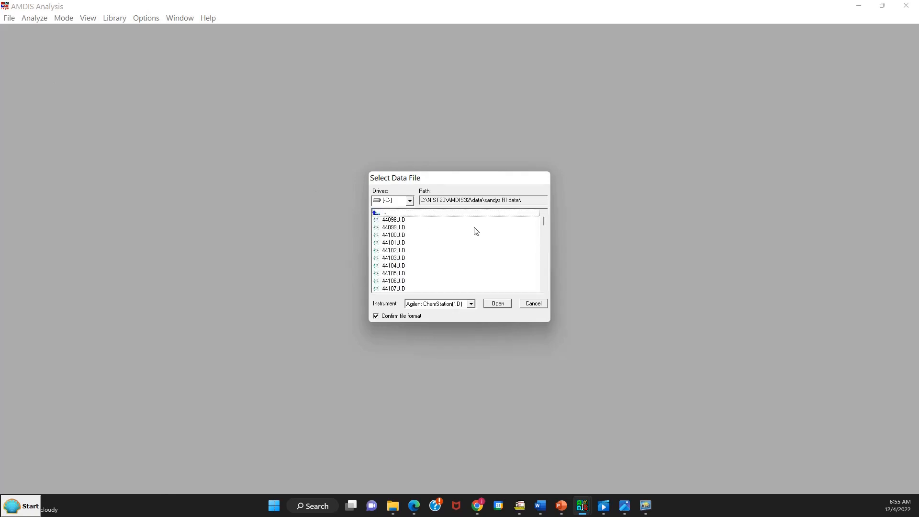
{"action": "left_click_drag", "start_coordinate": [542, 221], "coordinate": [535, 281]}
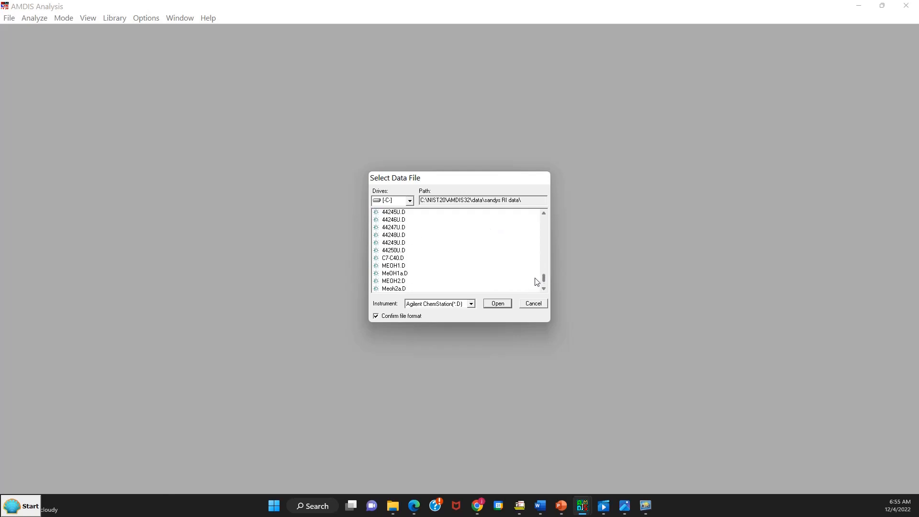
{"action": "left_click", "coordinate": [400, 258]}
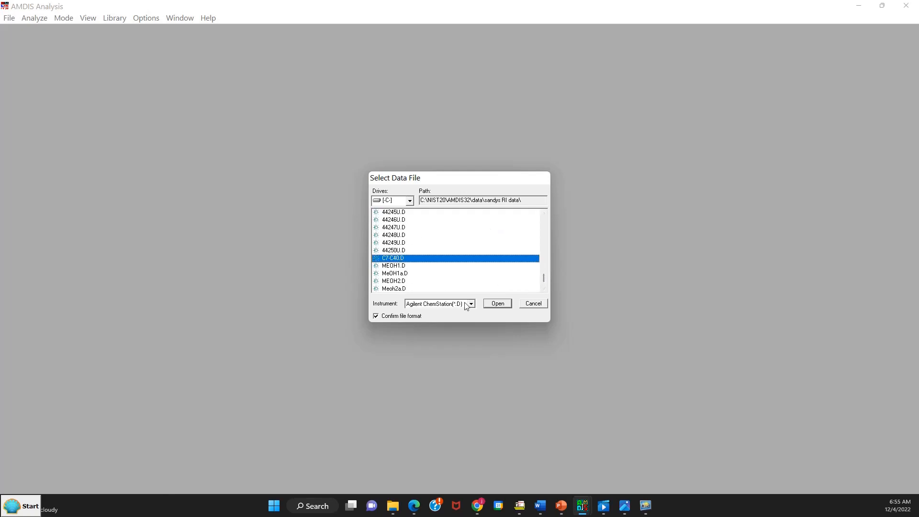
{"action": "left_click", "coordinate": [497, 304]}
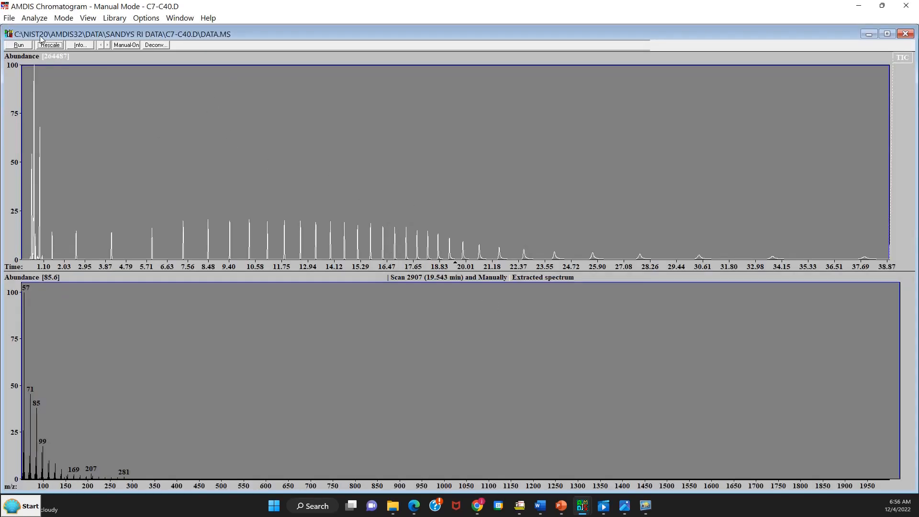
Load the 44098U.D data file into the active window alongside the C7-C40.D chromatogram.
{"action": "left_click", "coordinate": [11, 19]}
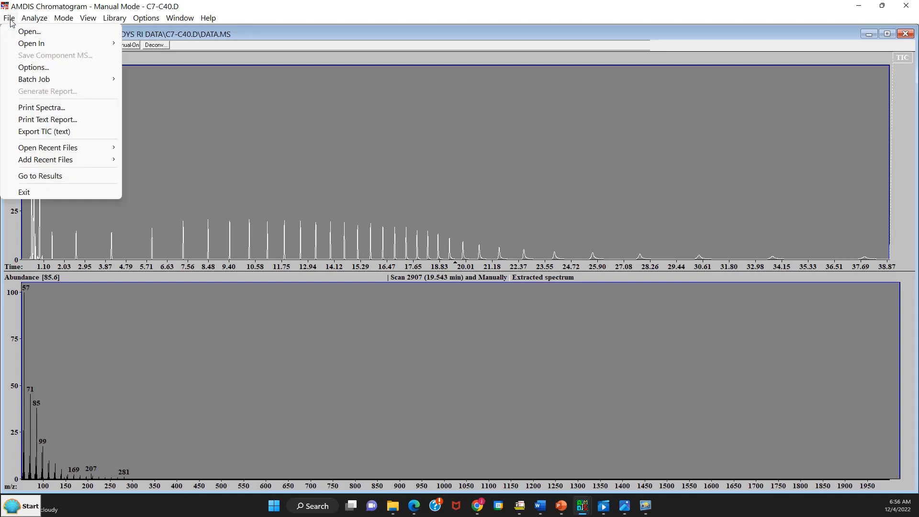
{"action": "mouse_move", "coordinate": [16, 43]}
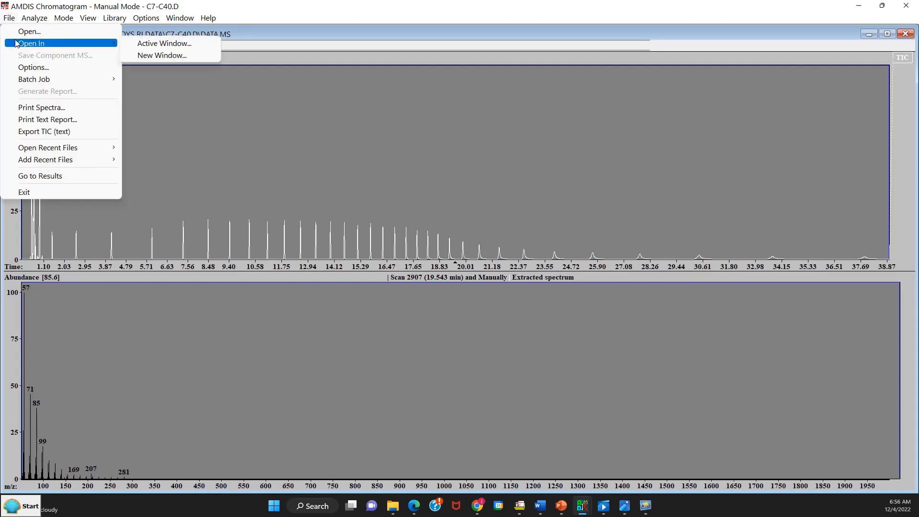
{"action": "left_click", "coordinate": [137, 44]}
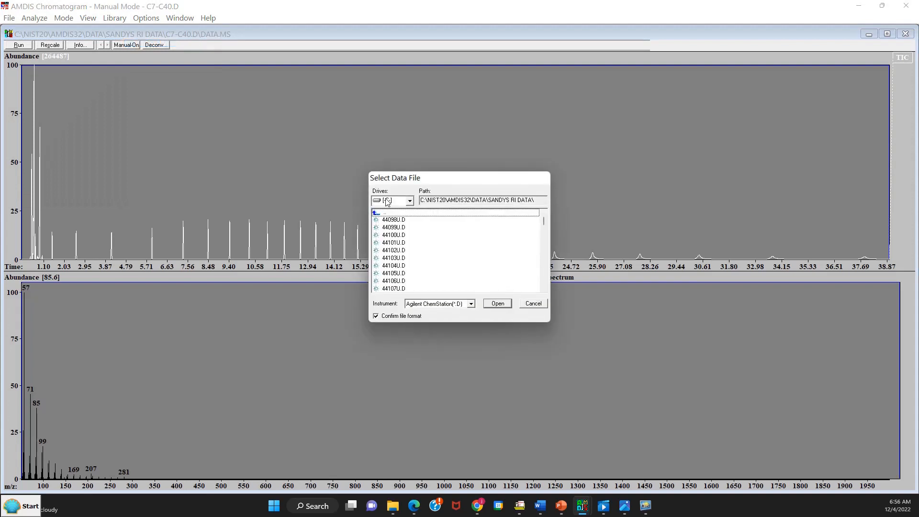
{"action": "left_click", "coordinate": [400, 220]}
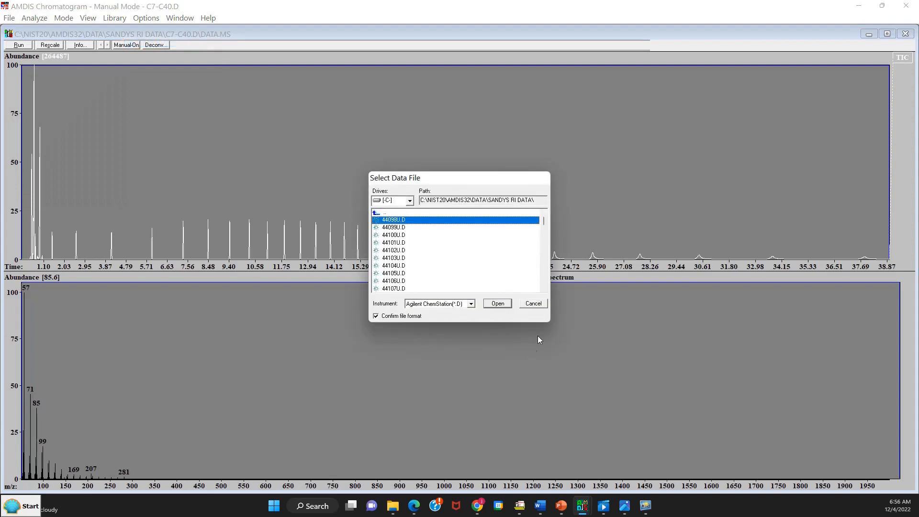
{"action": "left_click", "coordinate": [496, 303]}
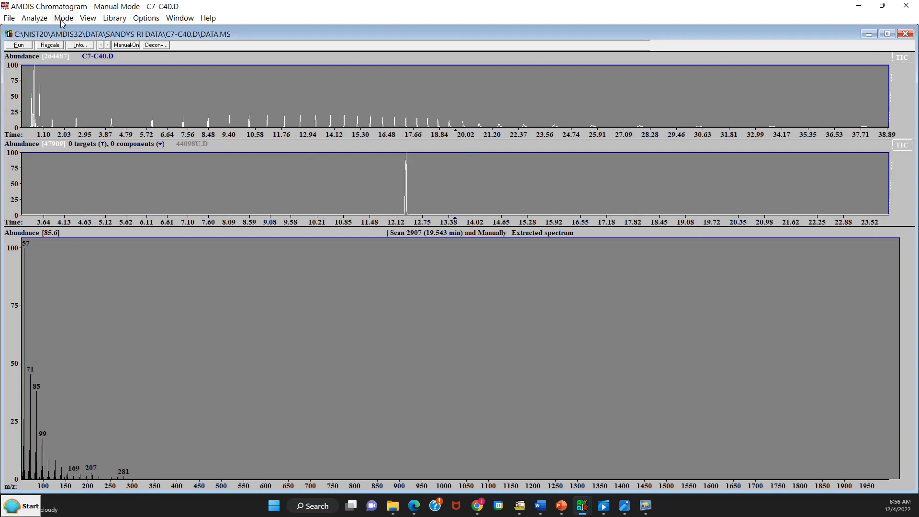
Display the C7-C40.D and 44098U.D chromatograms on the same time scale.
{"action": "left_click", "coordinate": [84, 20]}
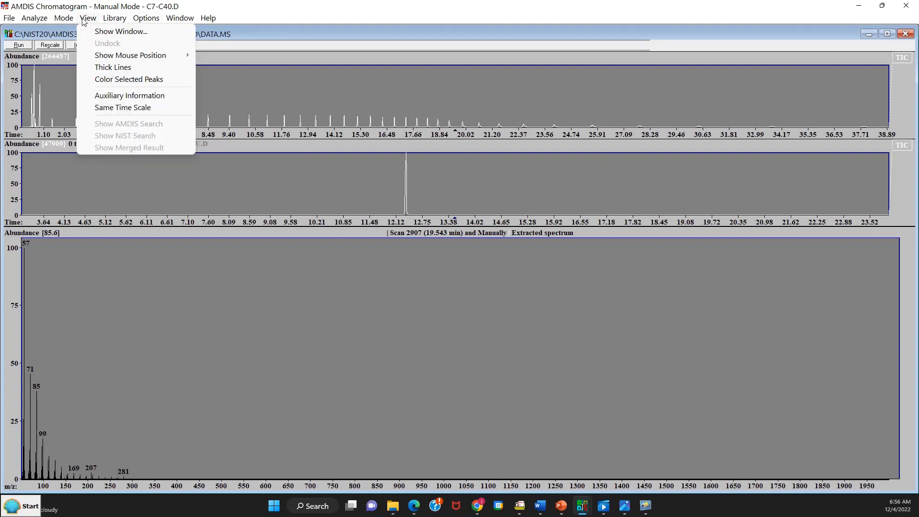
{"action": "left_click", "coordinate": [106, 107]}
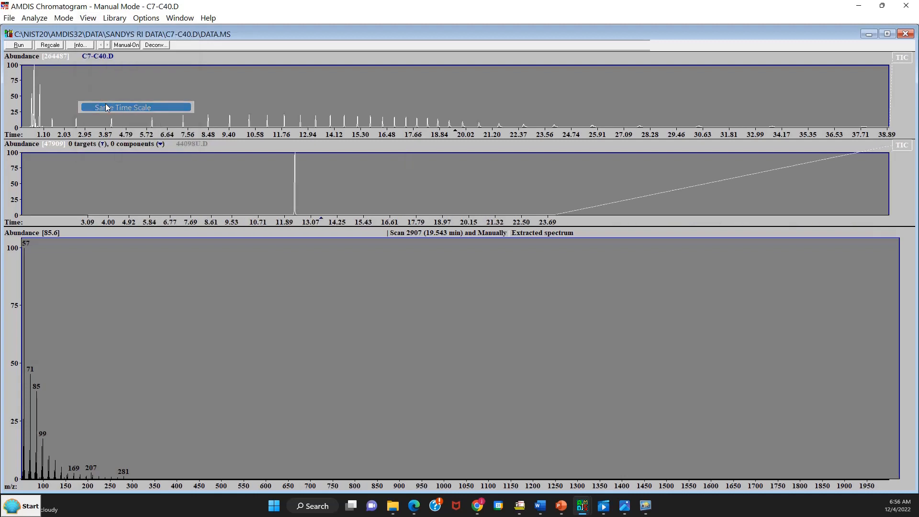
{"action": "left_click_drag", "start_coordinate": [46, 85], "coordinate": [889, 134]}
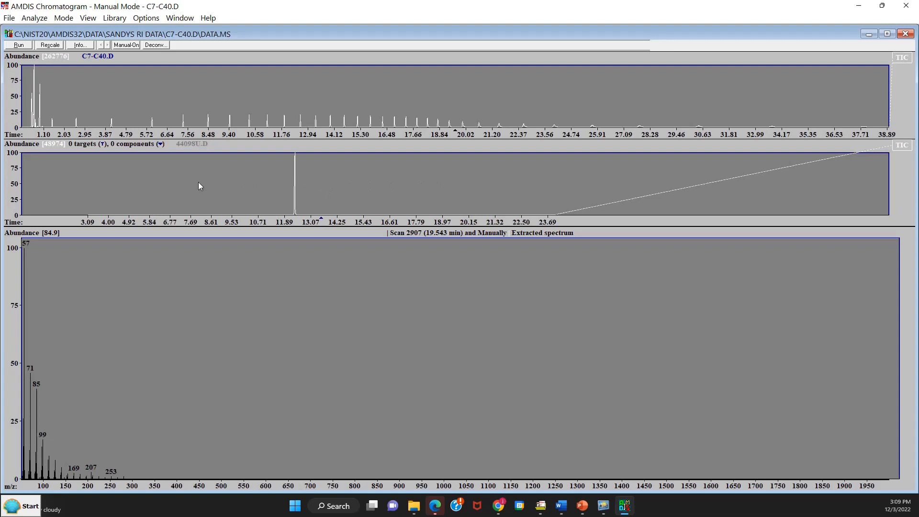
Close the 44098U.D file so that only the C7-C40.D chromatogram stays open.
{"action": "left_click", "coordinate": [154, 182]}
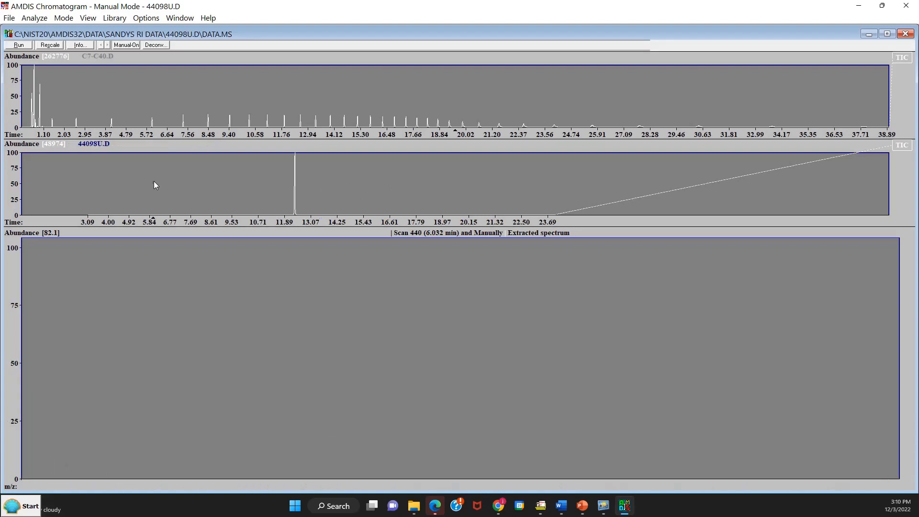
{"action": "right_click", "coordinate": [177, 177]}
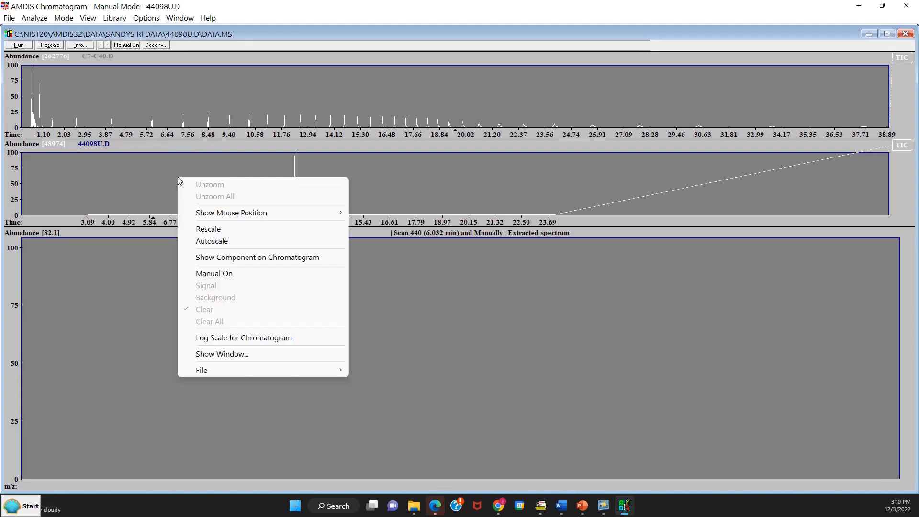
{"action": "mouse_move", "coordinate": [209, 368]}
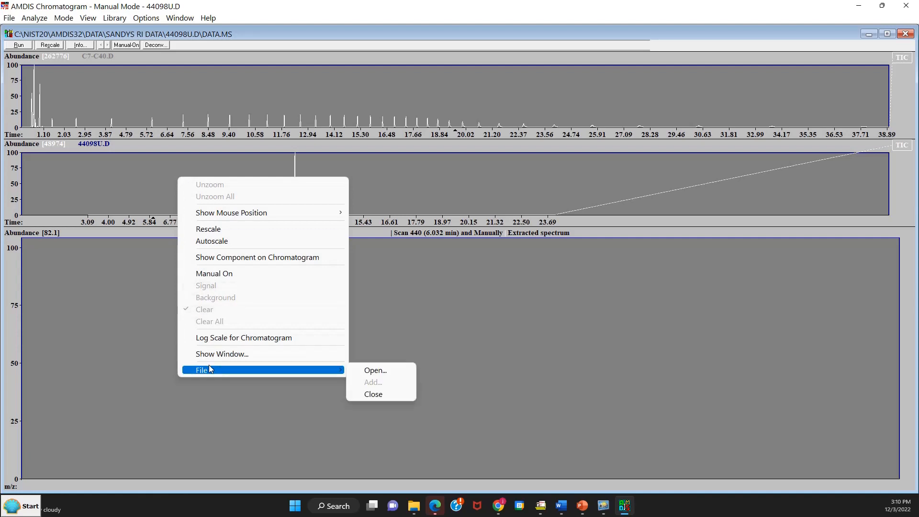
{"action": "left_click", "coordinate": [365, 395]}
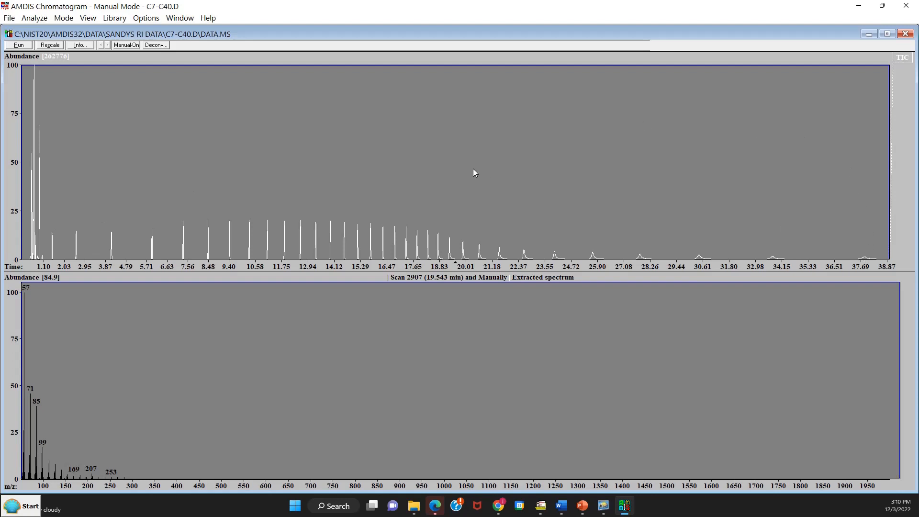
Set up a GC/MS data analysis of C7-C40.D with RI Calibration/Performance as the type of analysis.
{"action": "left_click", "coordinate": [38, 21]}
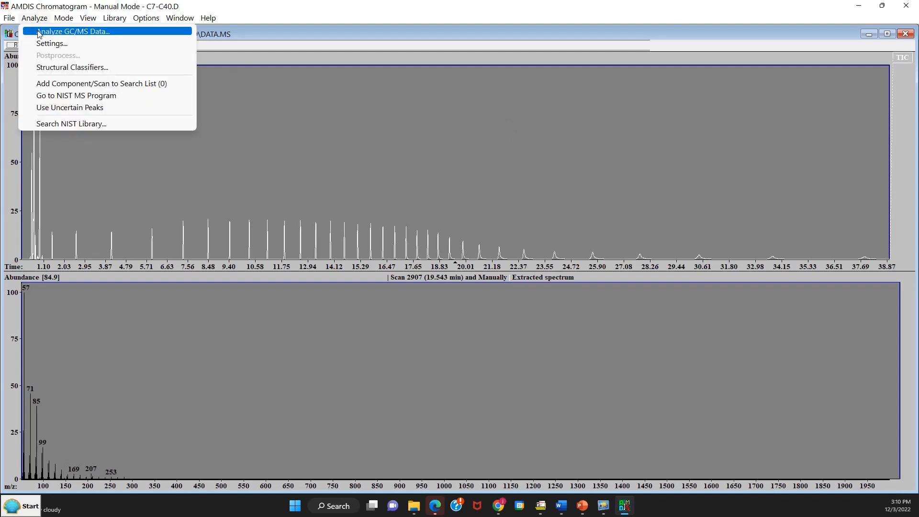
{"action": "left_click", "coordinate": [40, 33]}
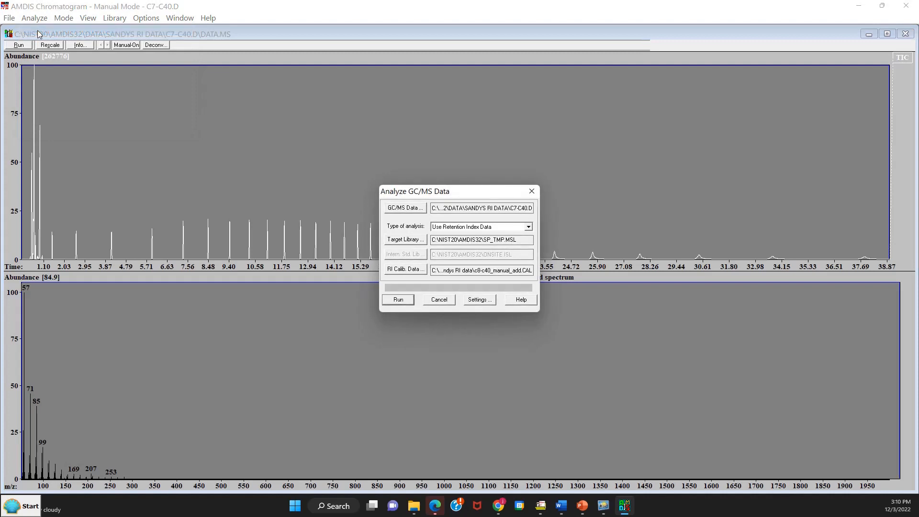
{"action": "left_click", "coordinate": [529, 227]}
{"action": "left_click", "coordinate": [492, 235]}
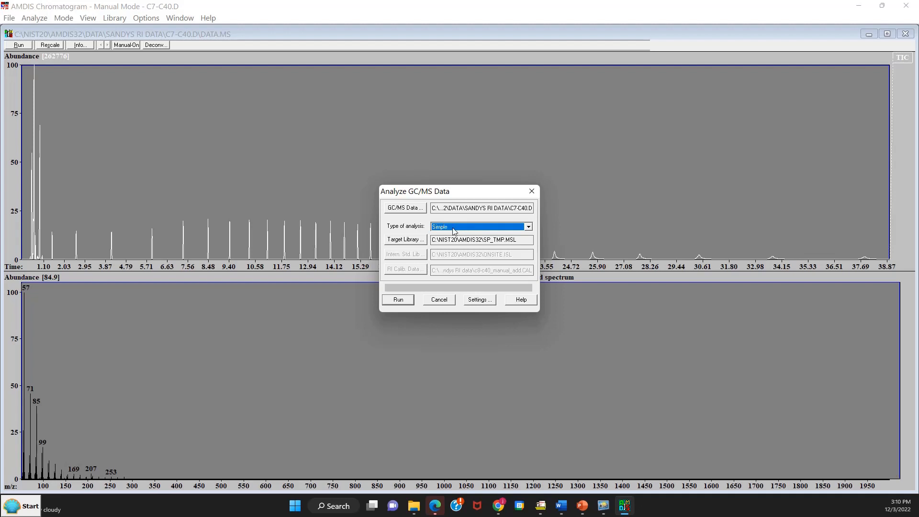
{"action": "left_click", "coordinate": [527, 228]}
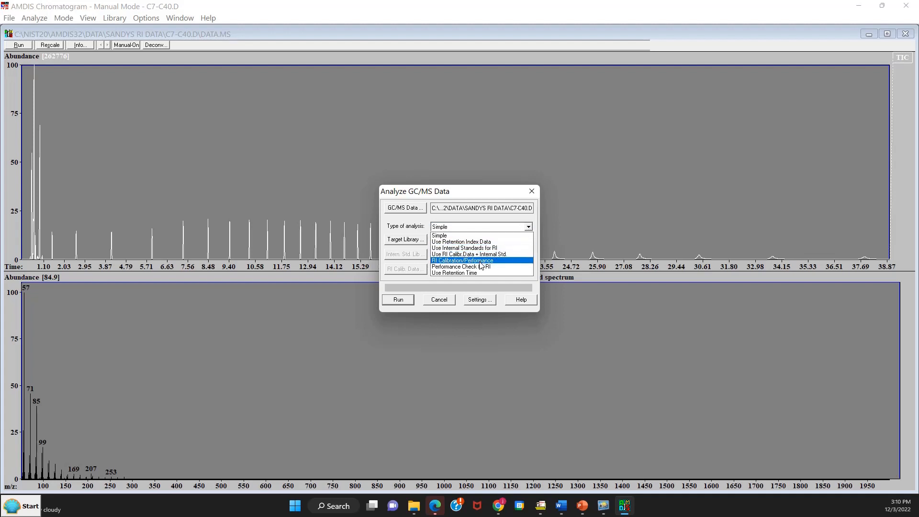
{"action": "left_click", "coordinate": [457, 261]}
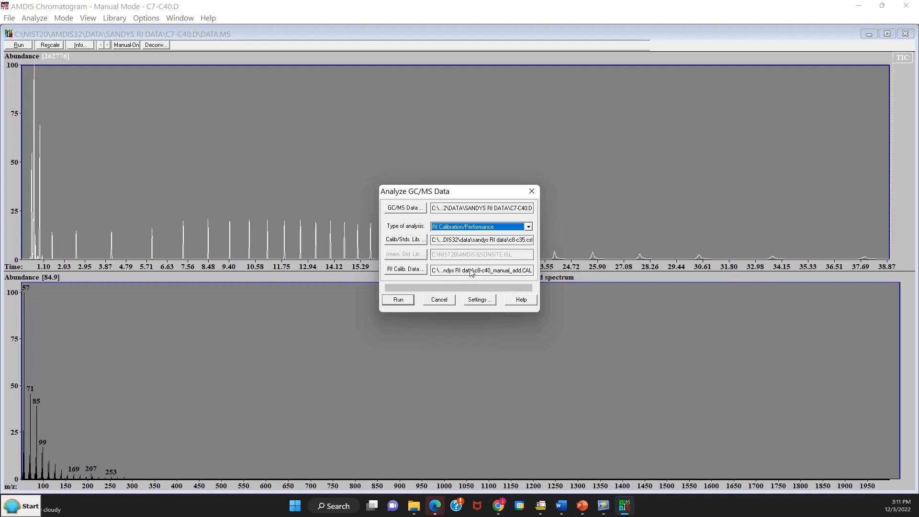
Select c8-c35.csl from the sandys RI data folder as the Calibration/Standards Library and save the analysis settings.
{"action": "left_click", "coordinate": [396, 244]}
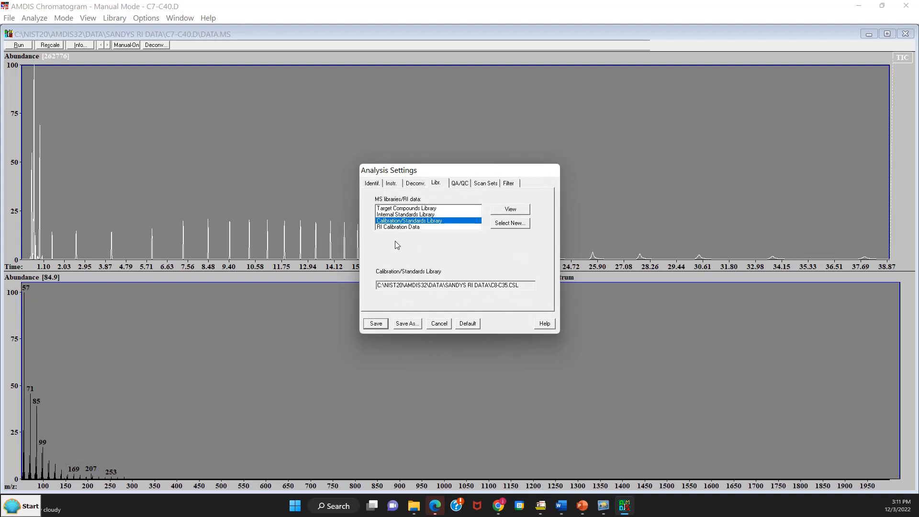
{"action": "left_click", "coordinate": [500, 229]}
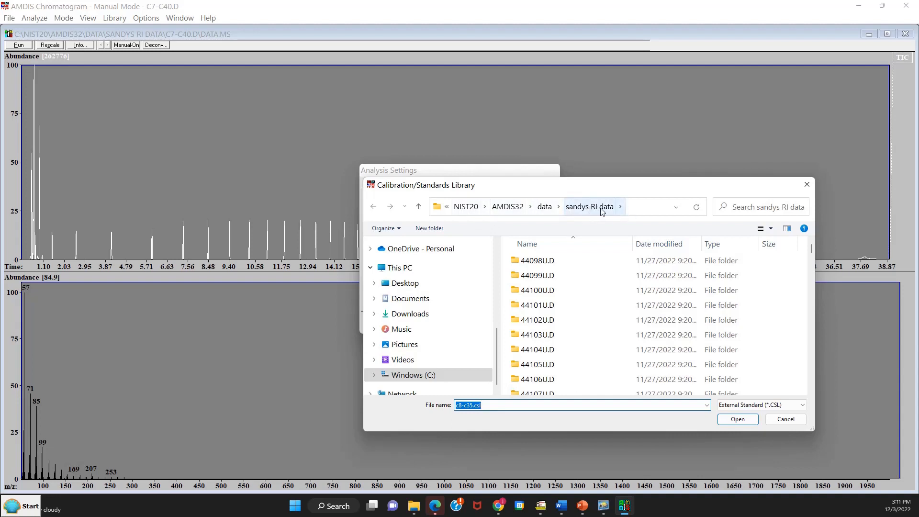
{"action": "scroll", "coordinate": [577, 293], "scroll_direction": "down", "scroll_amount": 6}
{"action": "scroll", "coordinate": [577, 293], "scroll_direction": "down", "scroll_amount": 13}
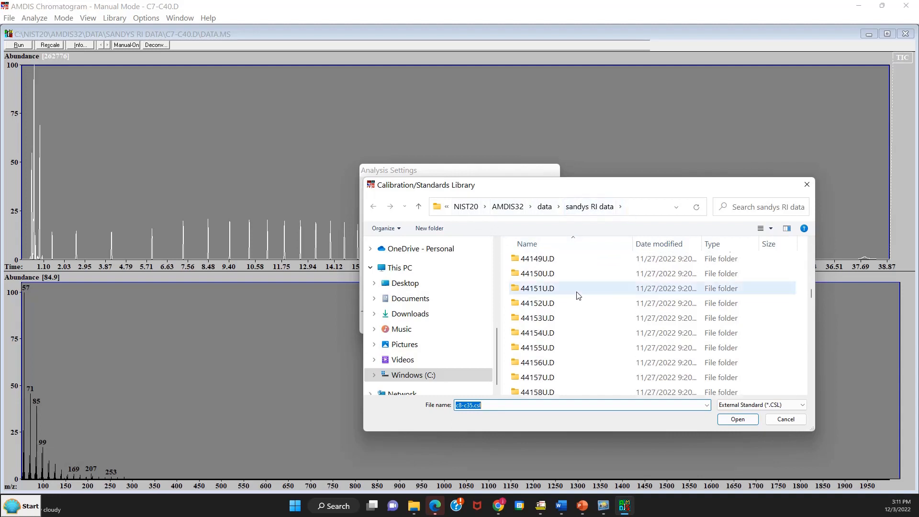
{"action": "left_click_drag", "start_coordinate": [810, 300], "coordinate": [810, 389]}
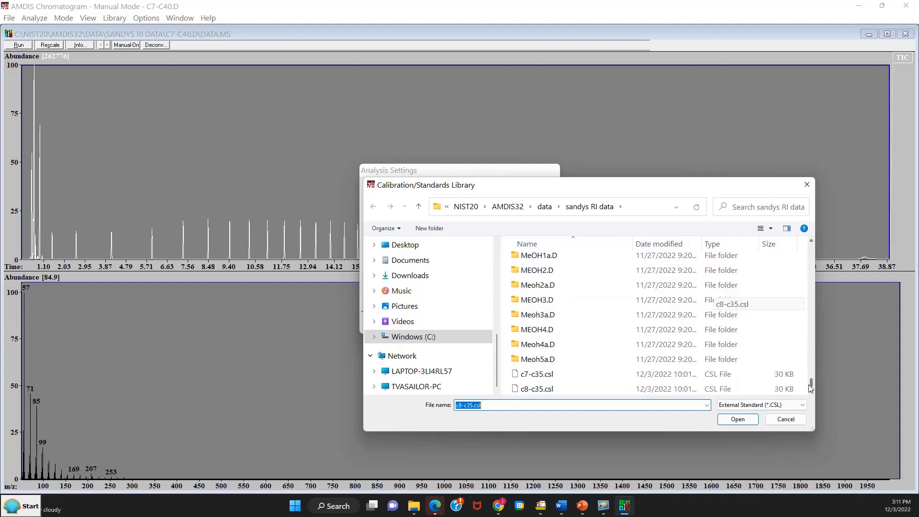
{"action": "left_click", "coordinate": [550, 390]}
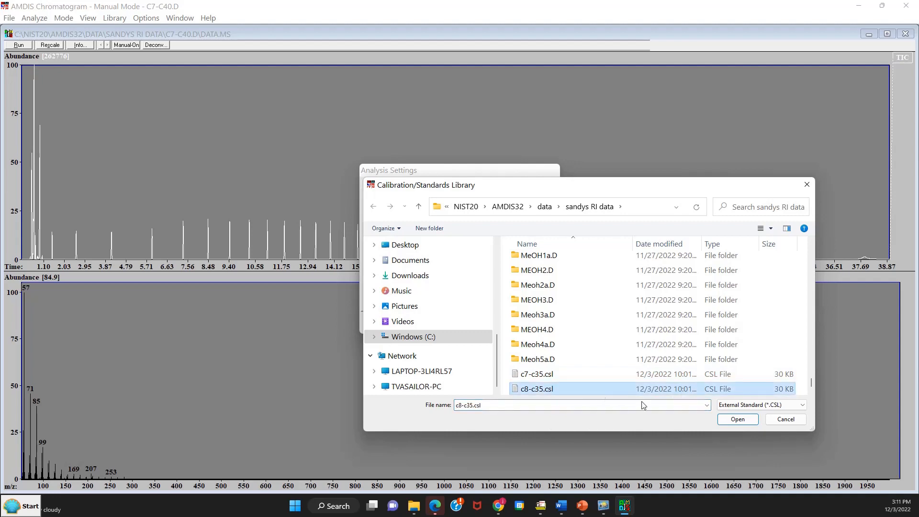
{"action": "left_click", "coordinate": [727, 420]}
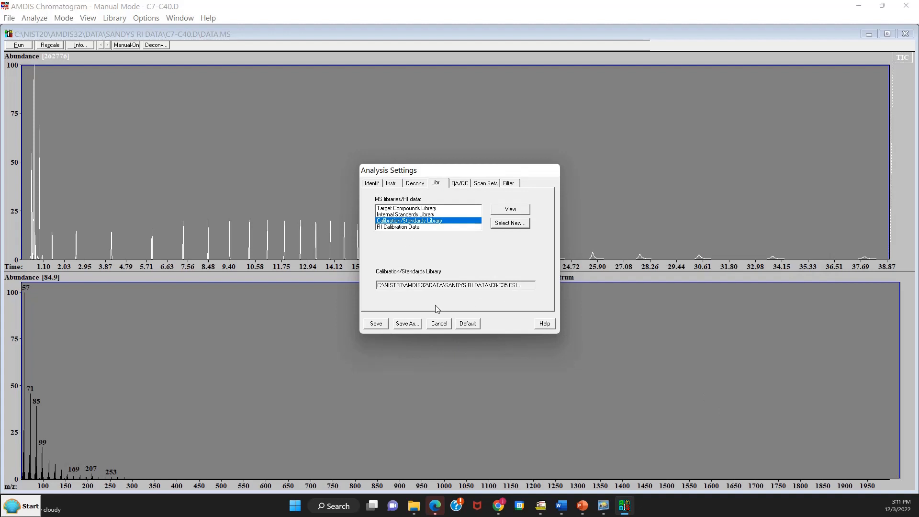
{"action": "left_click", "coordinate": [376, 324]}
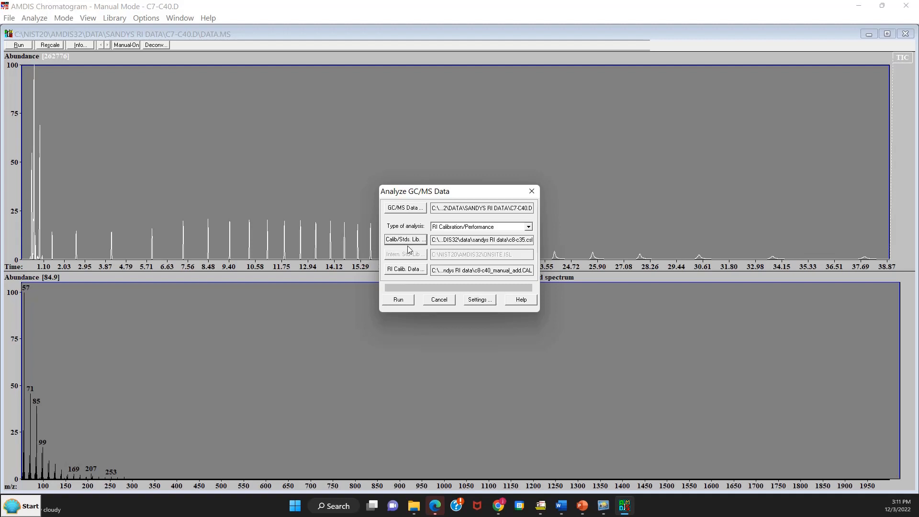
{"action": "left_click", "coordinate": [406, 301]}
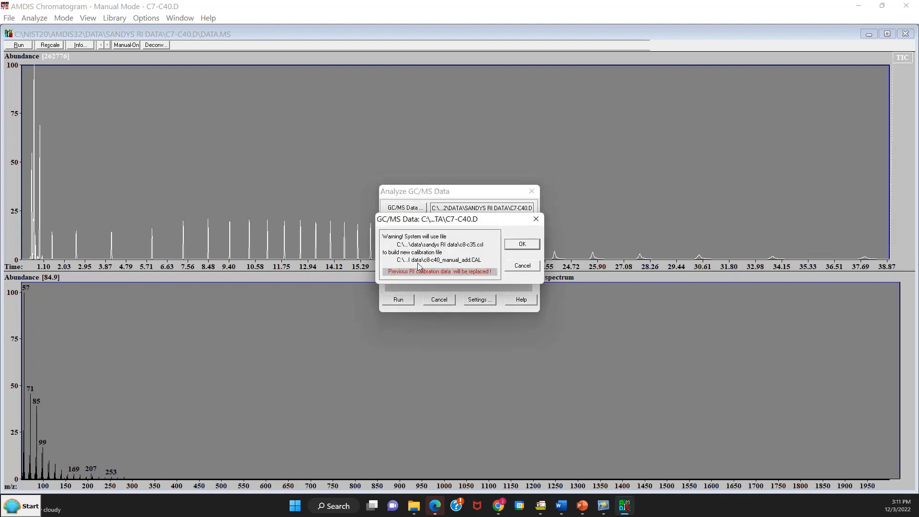
{"action": "left_click", "coordinate": [523, 248]}
{"action": "left_click", "coordinate": [523, 266]}
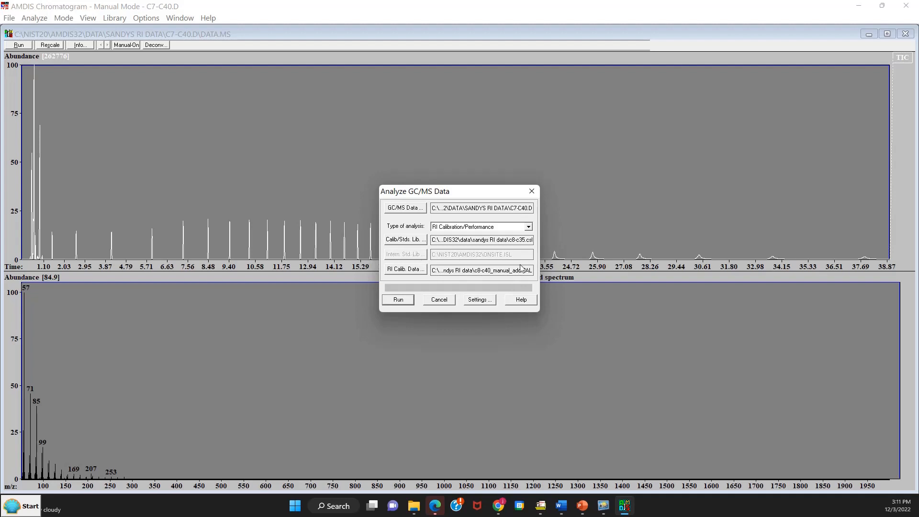
Set c8-c40.CAL in the sandys RI data folder as the RI Calibration Data file.
{"action": "left_click", "coordinate": [408, 271]}
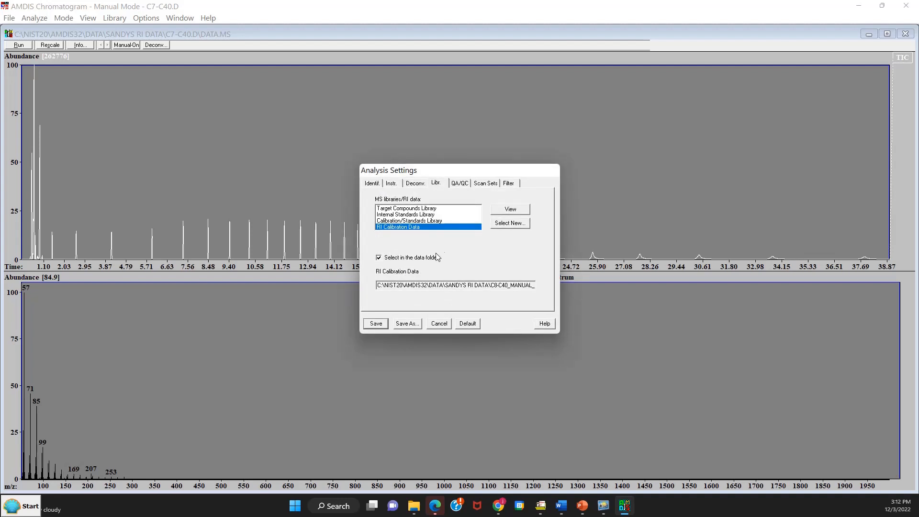
{"action": "left_click", "coordinate": [509, 224]}
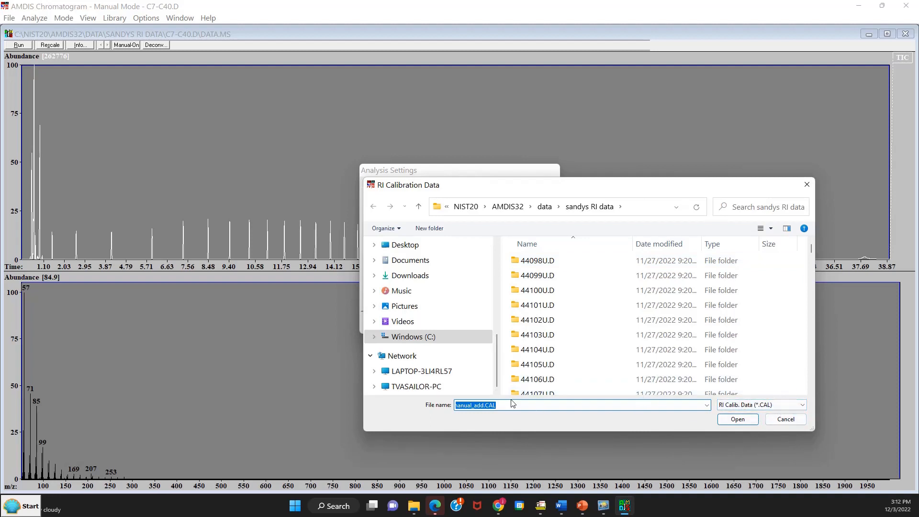
{"action": "left_click", "coordinate": [484, 405]}
{"action": "key", "text": "BackSpace"}
{"action": "key", "text": "BackSpace"}
{"action": "key", "text": "BackSpace"}
{"action": "key", "text": "BackSpace"}
{"action": "key", "text": "BackSpace"}
{"action": "key", "text": "BackSpace"}
{"action": "key", "text": "BackSpace"}
{"action": "key", "text": "BackSpace"}
{"action": "key", "text": "BackSpace"}
{"action": "key", "text": "BackSpace"}
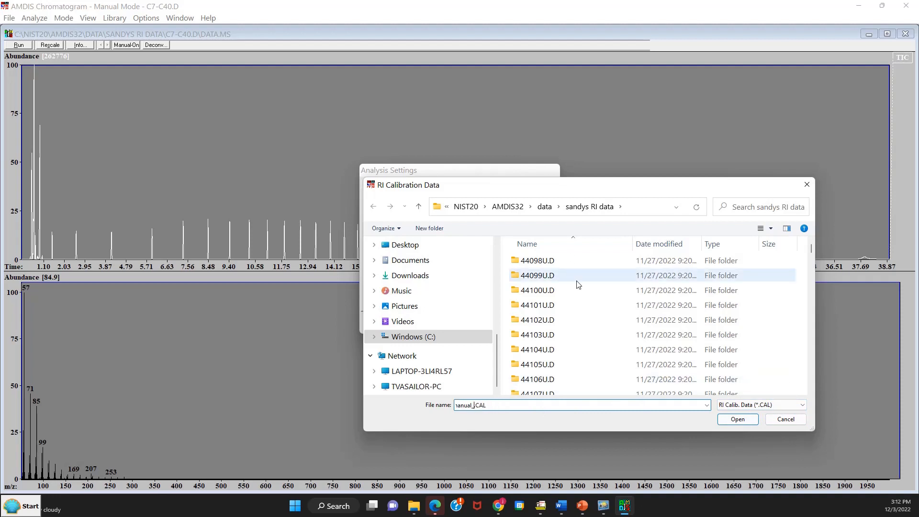
{"action": "type", "text": "c8-c40"}
{"action": "key", "text": "BackSpace"}
{"action": "type", "text": "0"}
{"action": "left_click", "coordinate": [727, 420]}
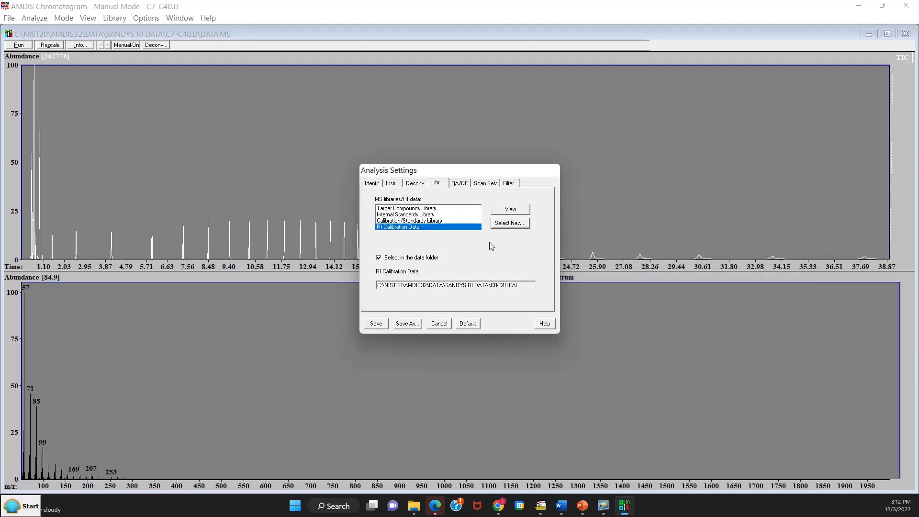
Save the analysis settings and run the analysis, confirming that c8-c35.csl is used to build the new c8-c40.CAL calibration file.
{"action": "left_click", "coordinate": [381, 326]}
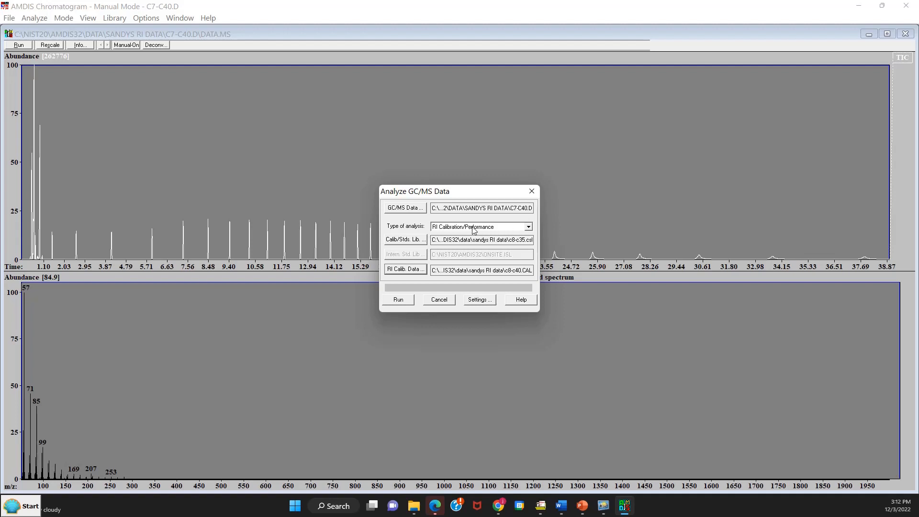
{"action": "left_click", "coordinate": [409, 302]}
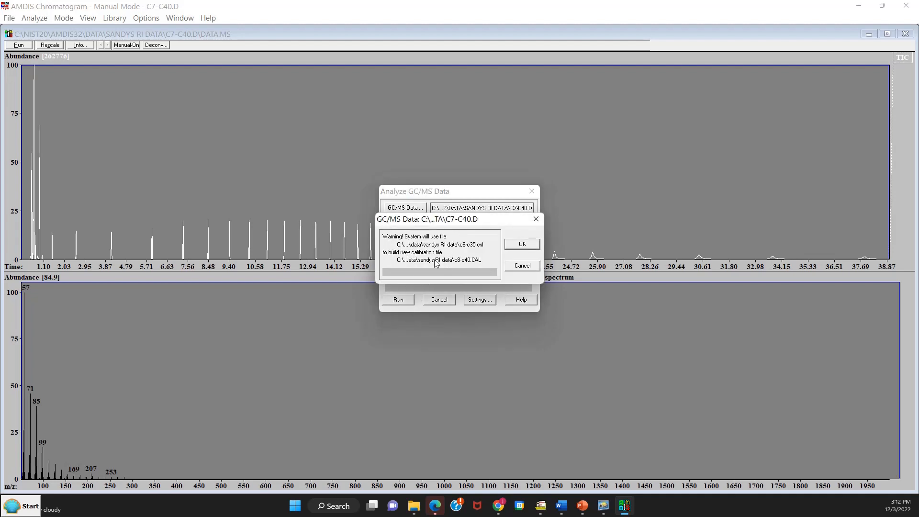
{"action": "left_click", "coordinate": [517, 251]}
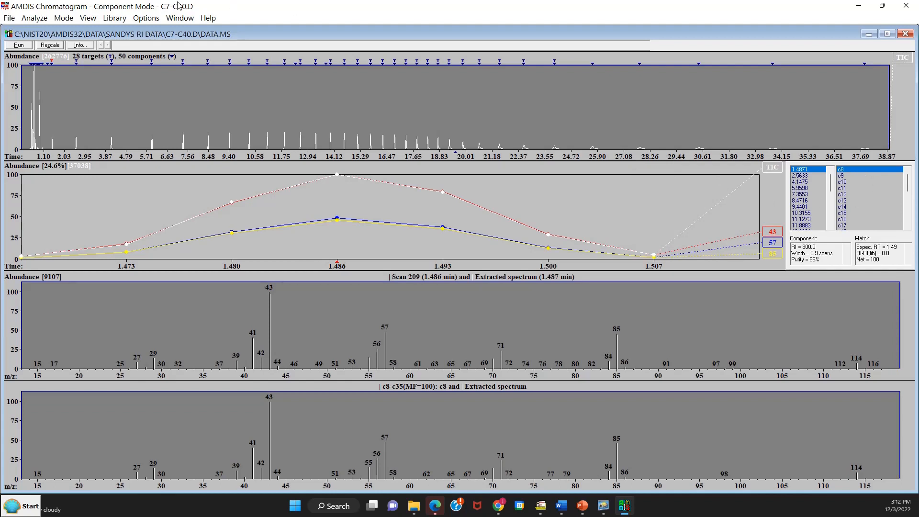
Check that the ion chromatogram, component profile, scan and library windows are all enabled for display.
{"action": "left_click", "coordinate": [88, 18]}
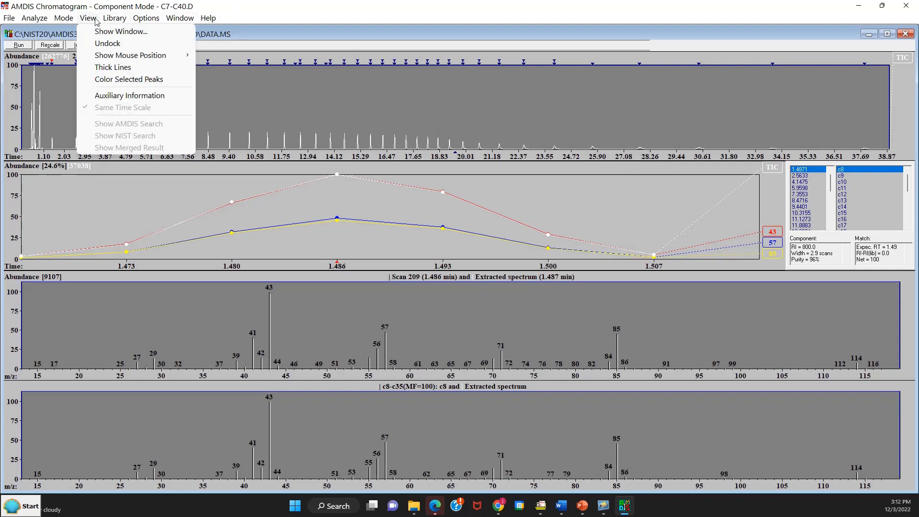
{"action": "left_click", "coordinate": [96, 21]}
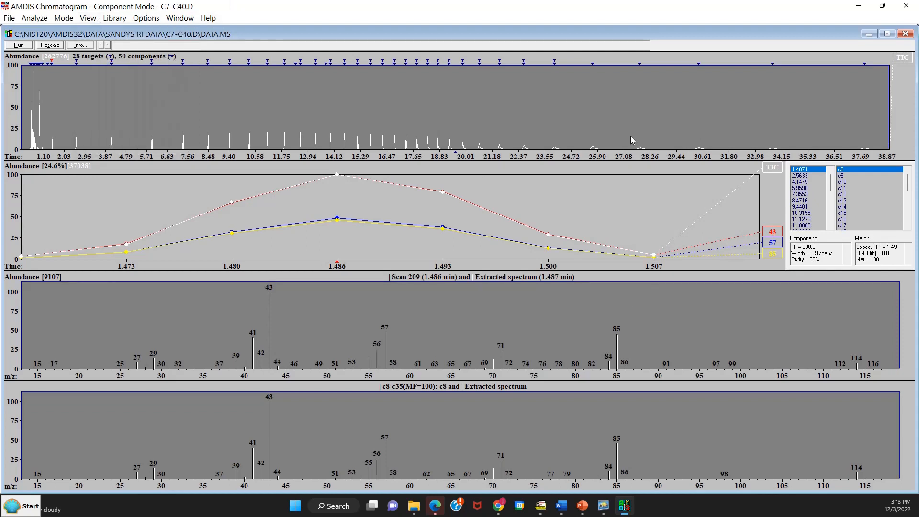
{"action": "right_click", "coordinate": [646, 183]}
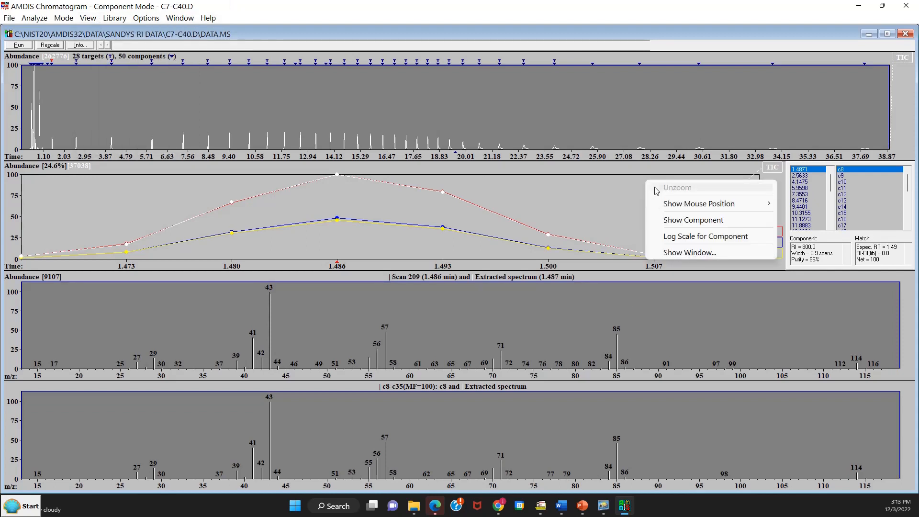
{"action": "left_click", "coordinate": [689, 253]}
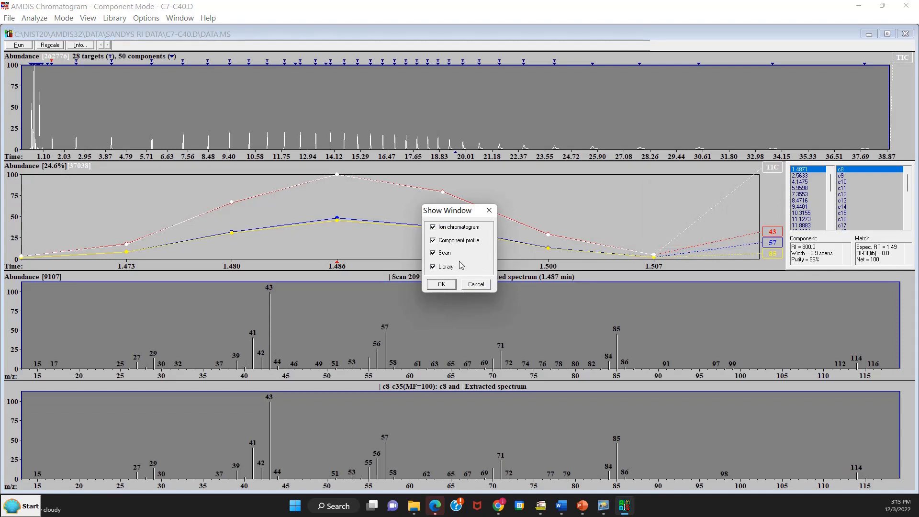
{"action": "left_click", "coordinate": [441, 284]}
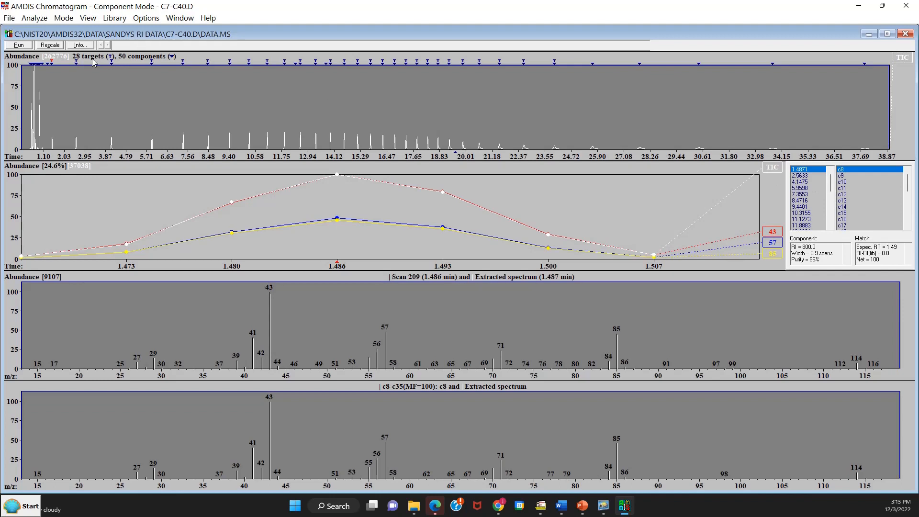
Inspect the spectra and available library matches of individual alkane components in the chromatogram, including c8, c9 and c35.
{"action": "left_click", "coordinate": [76, 61]}
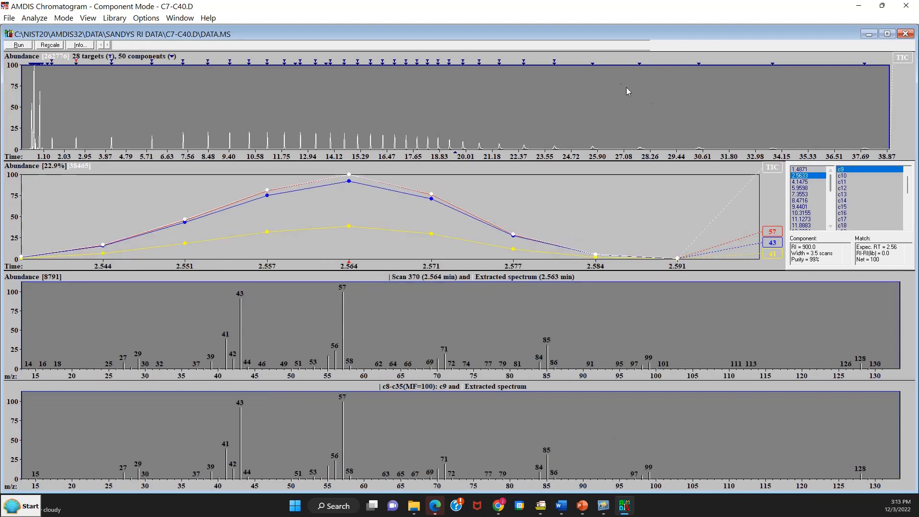
{"action": "left_click", "coordinate": [555, 62]}
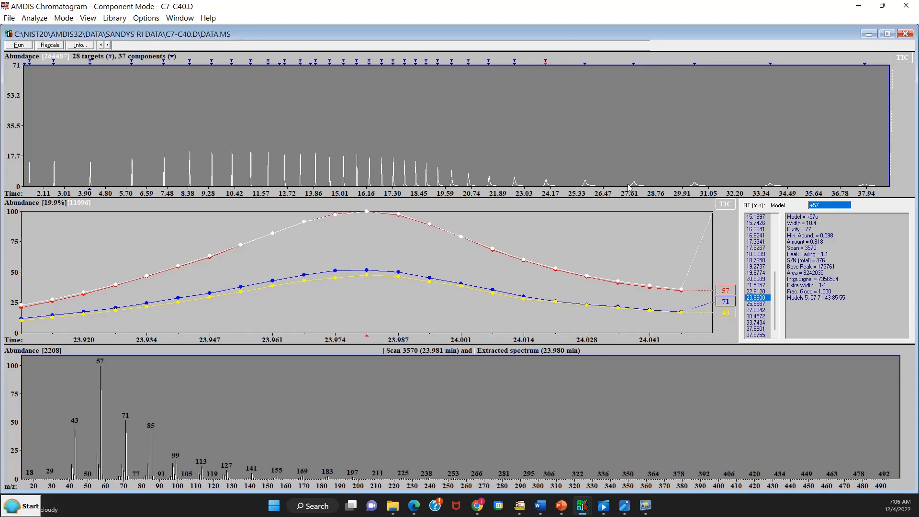
{"action": "left_click", "coordinate": [29, 67]}
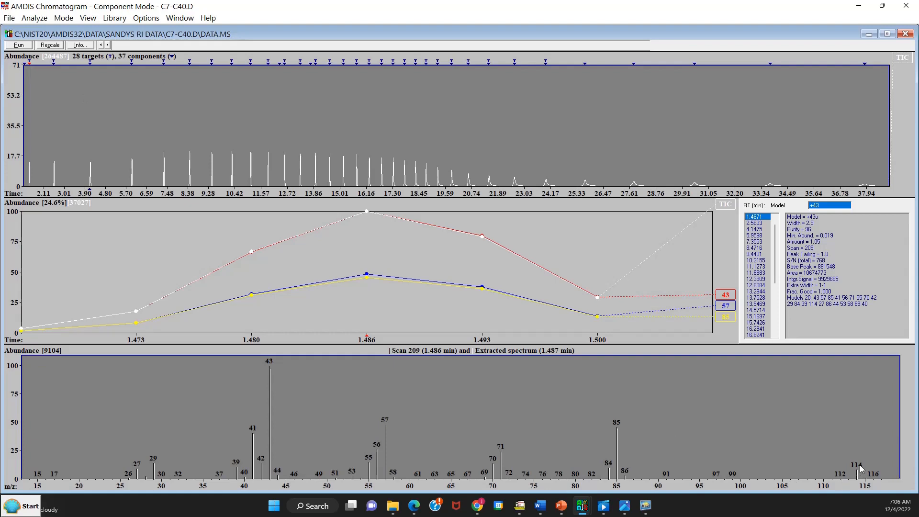
{"action": "left_click", "coordinate": [632, 64]}
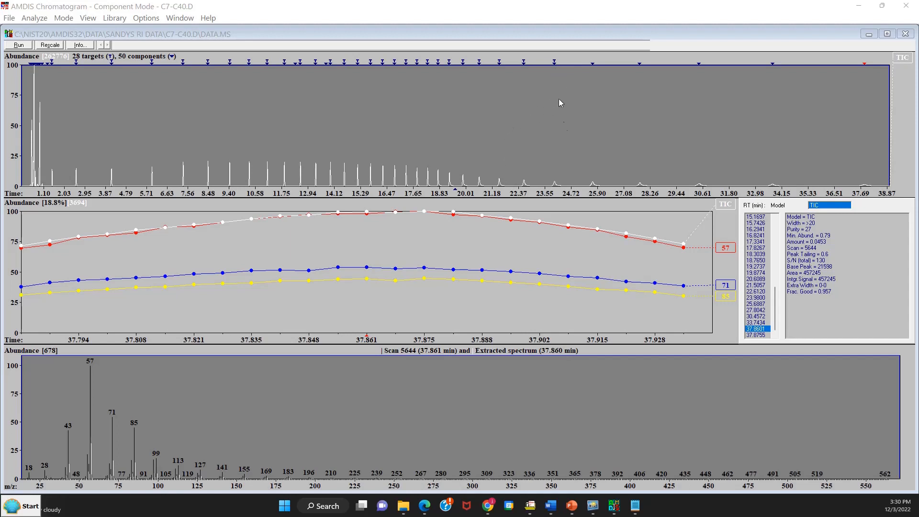
{"action": "left_click", "coordinate": [555, 63]}
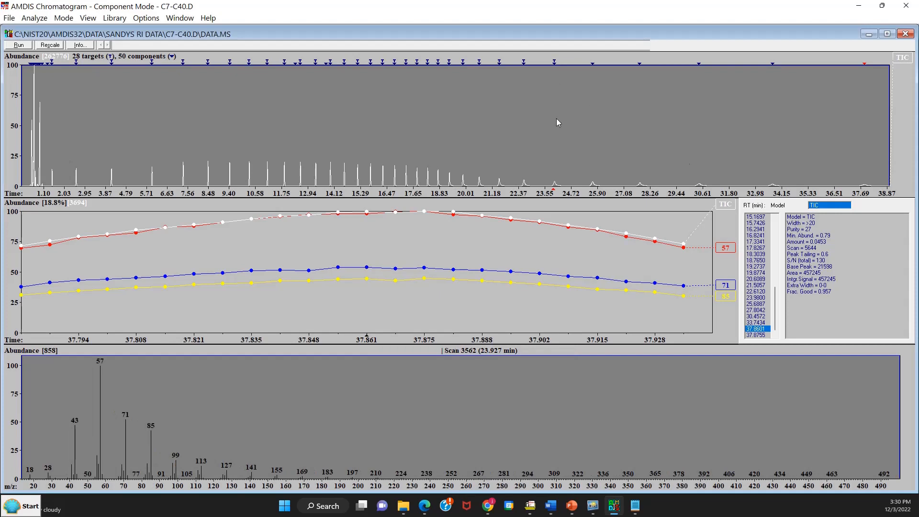
{"action": "left_click", "coordinate": [554, 61]}
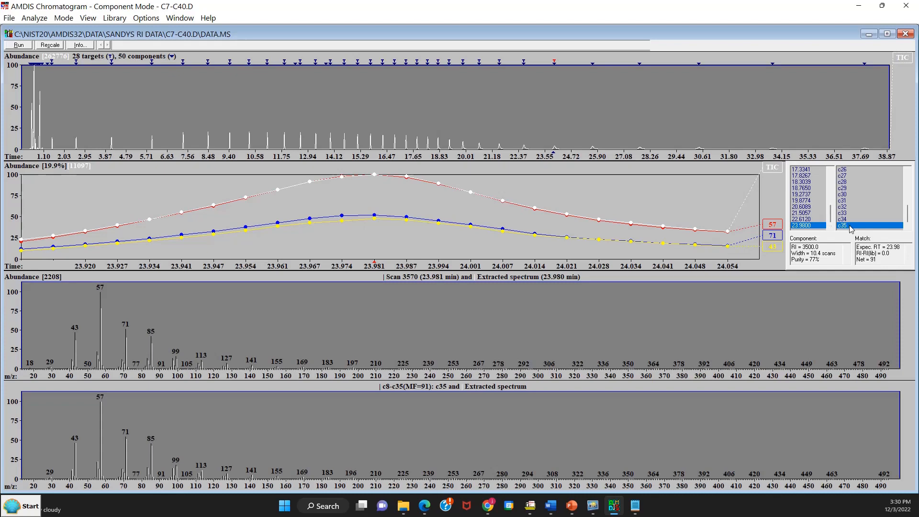
Examine the retention time and spectrum of each of the five late-eluting alkane components after c35, one after another.
{"action": "left_click", "coordinate": [592, 64]}
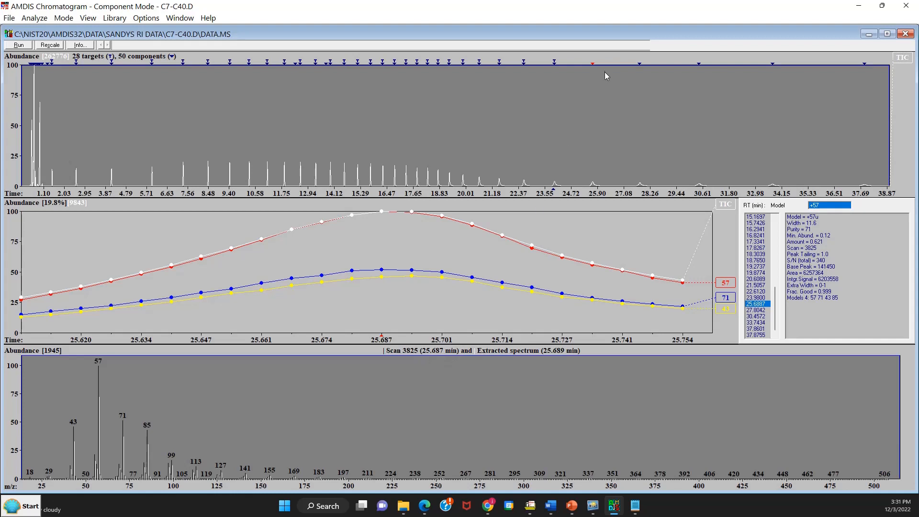
{"action": "left_click", "coordinate": [641, 64]}
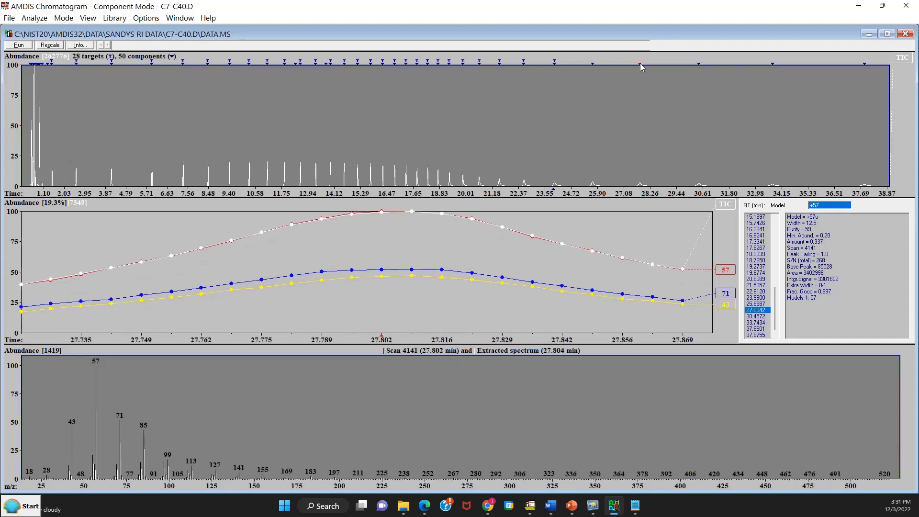
{"action": "left_click", "coordinate": [700, 65]}
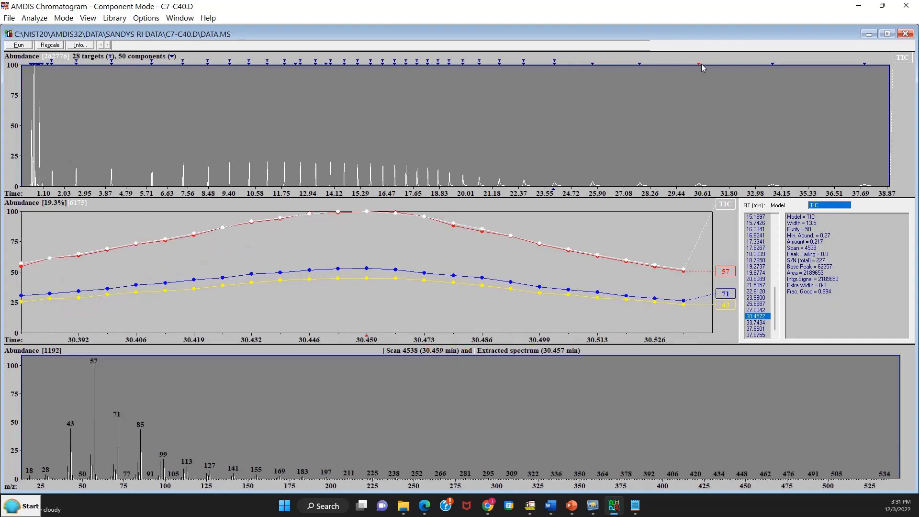
{"action": "left_click", "coordinate": [773, 64]}
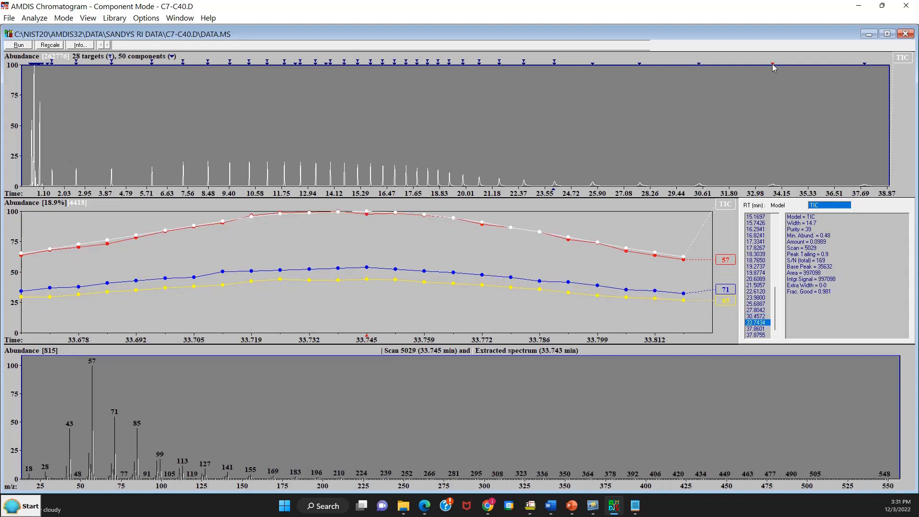
{"action": "left_click", "coordinate": [865, 64]}
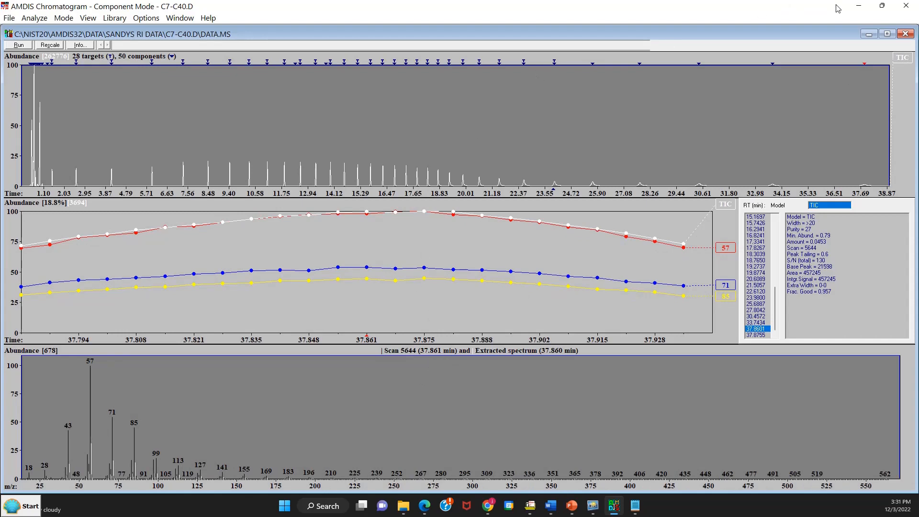
Move AMDIS out of the way and review the calibration entries of c8-c40.CAL in Notepad.
{"action": "left_click", "coordinate": [854, 7]}
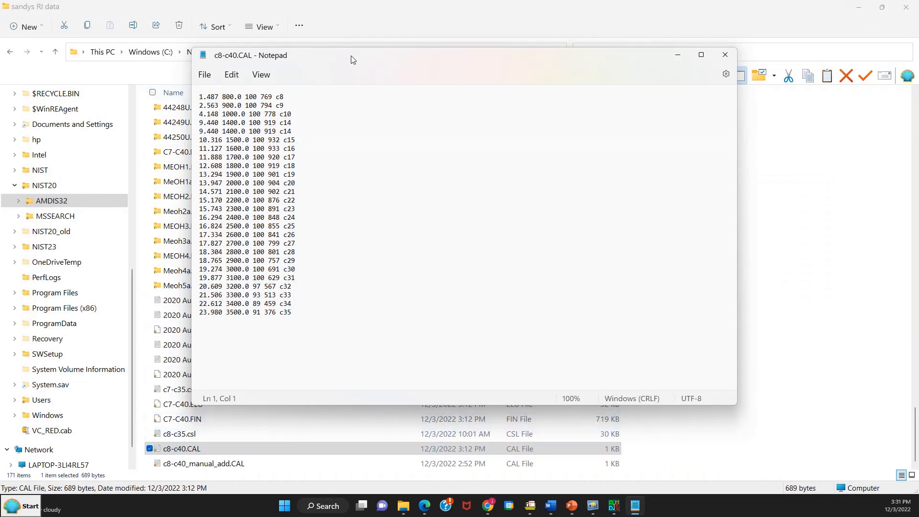
{"action": "left_click_drag", "start_coordinate": [351, 55], "coordinate": [458, 50]}
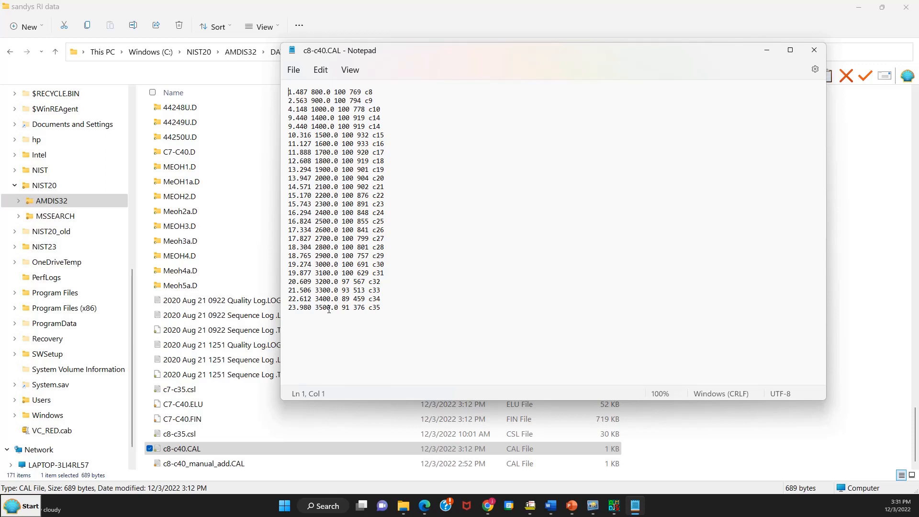
{"action": "left_click", "coordinate": [294, 69]}
{"action": "left_click", "coordinate": [304, 165]}
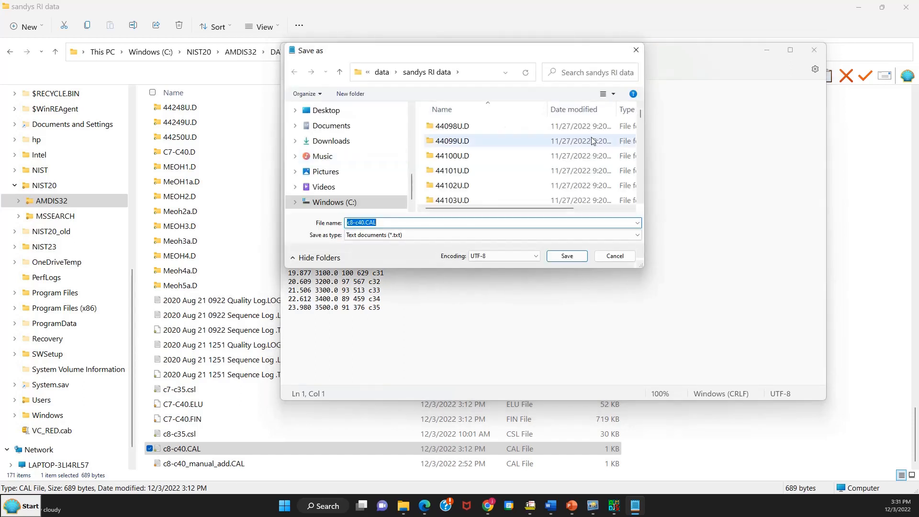
{"action": "left_click_drag", "start_coordinate": [639, 113], "coordinate": [636, 192]}
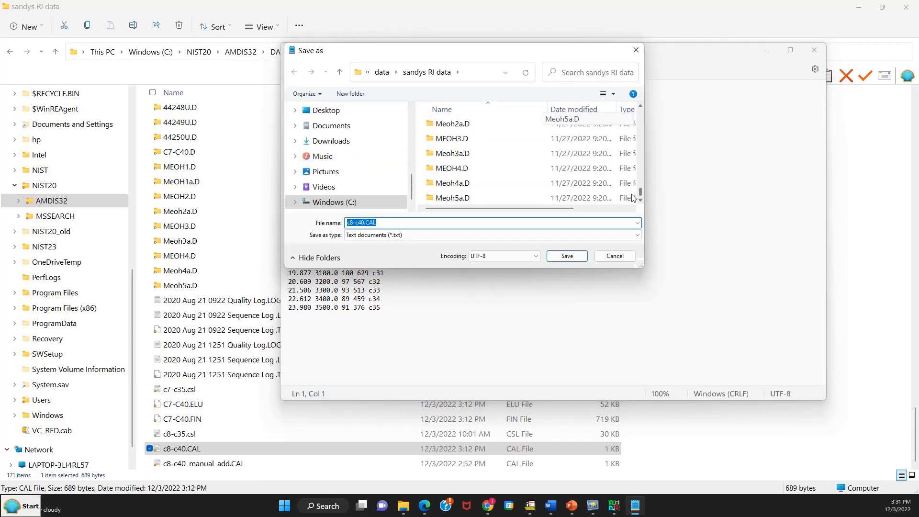
{"action": "left_click", "coordinate": [635, 234]}
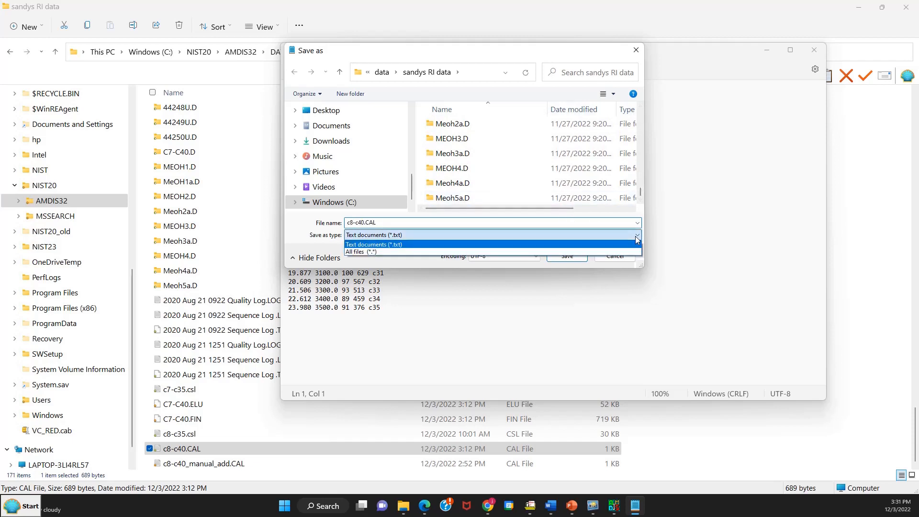
{"action": "left_click", "coordinate": [433, 252]}
{"action": "left_click_drag", "start_coordinate": [640, 116], "coordinate": [637, 200]}
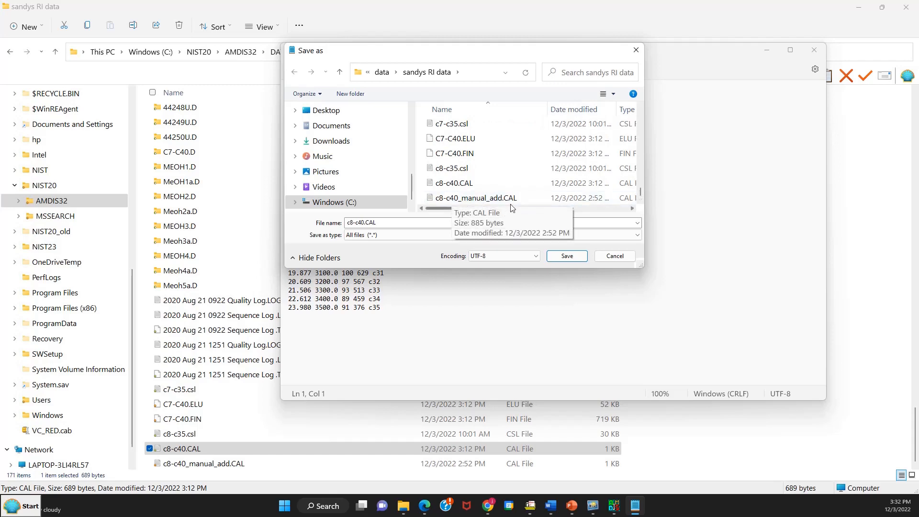
{"action": "left_click", "coordinate": [615, 255]}
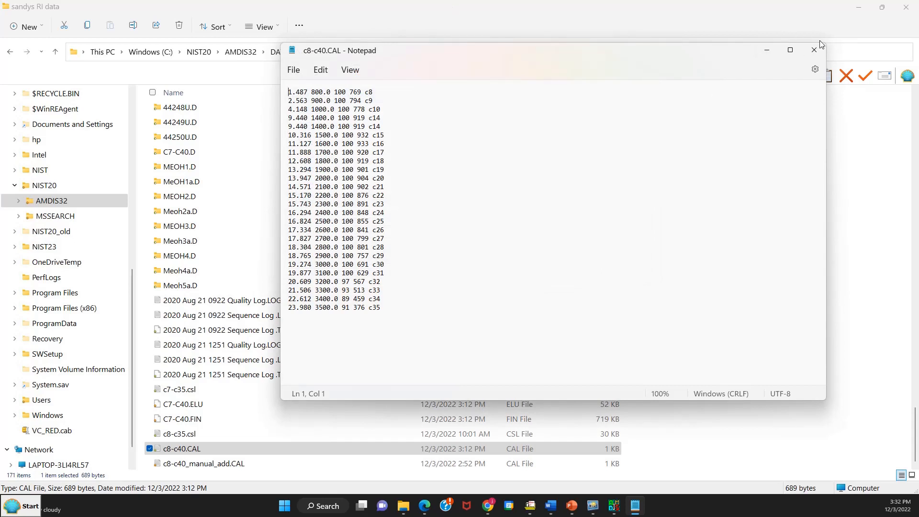
Close c8-c40.CAL, open c8-c40_manual_add.CAL from the sandys RI data folder, and save it with its manually added c36 to c40 entries.
{"action": "left_click", "coordinate": [812, 51]}
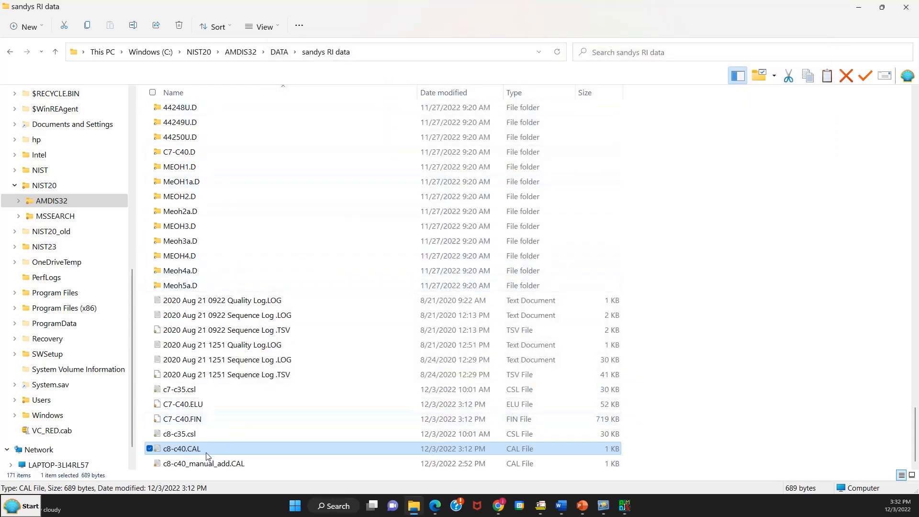
{"action": "double_click", "coordinate": [191, 463]}
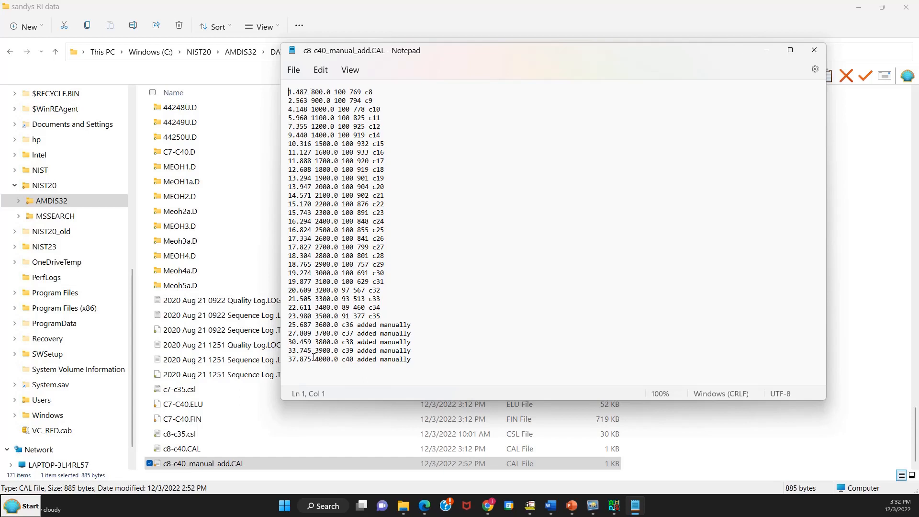
{"action": "left_click", "coordinate": [293, 69]}
{"action": "left_click", "coordinate": [299, 145]}
Switch back to AMDIS and set up a GC/MS analysis of C7-C40.D with the analysis type Use Retention Index Data.
{"action": "left_click", "coordinate": [614, 505]}
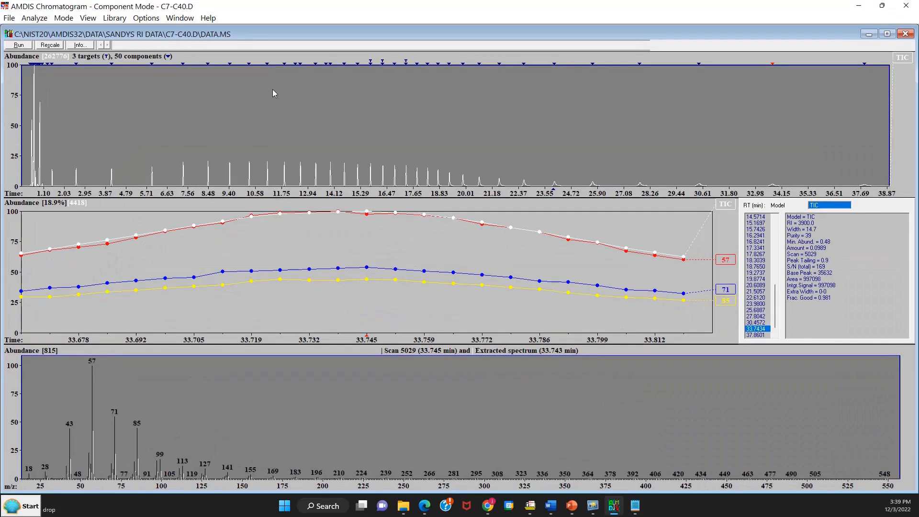
{"action": "left_click", "coordinate": [34, 18]}
{"action": "left_click", "coordinate": [44, 32]}
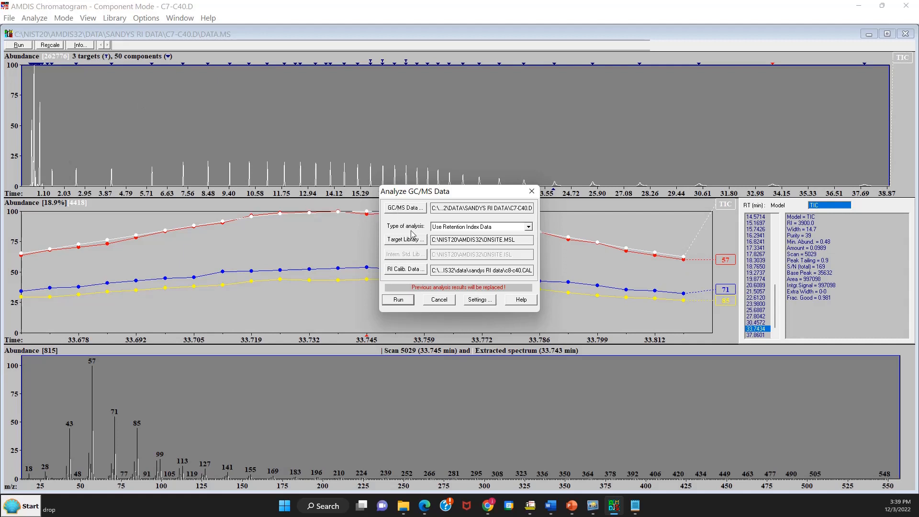
{"action": "left_click", "coordinate": [518, 227]}
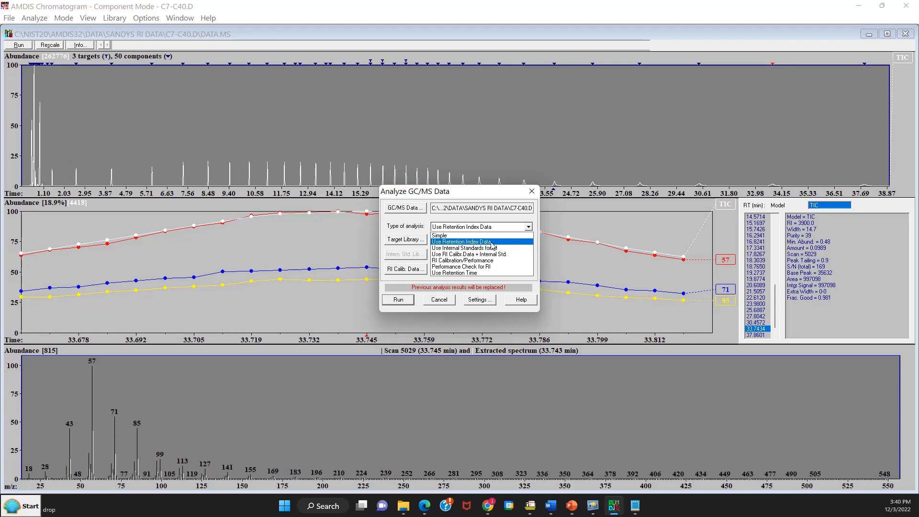
{"action": "left_click", "coordinate": [493, 246]}
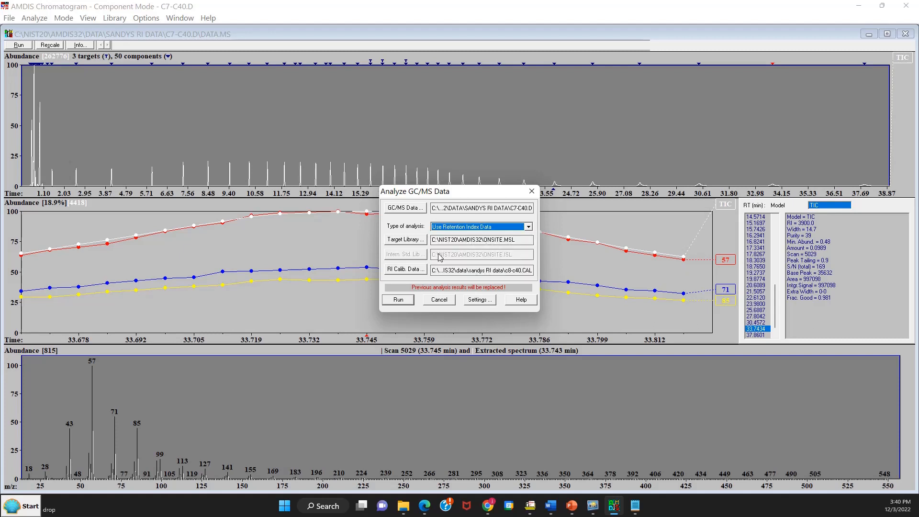
Select c8-c40_manual_add.CAL from the sandys RI data folder as the RI calibration data, save the settings, and run the analysis.
{"action": "left_click", "coordinate": [415, 271]}
{"action": "left_click", "coordinate": [414, 271]}
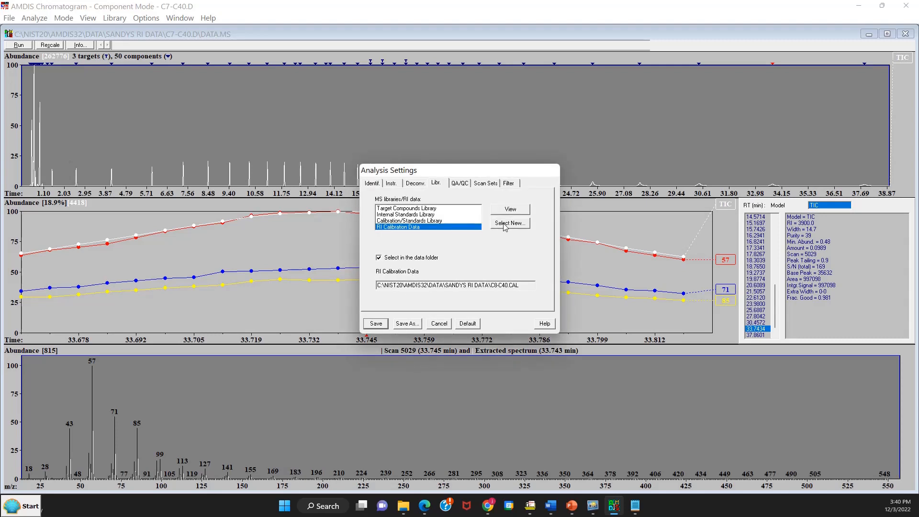
{"action": "left_click", "coordinate": [505, 223]}
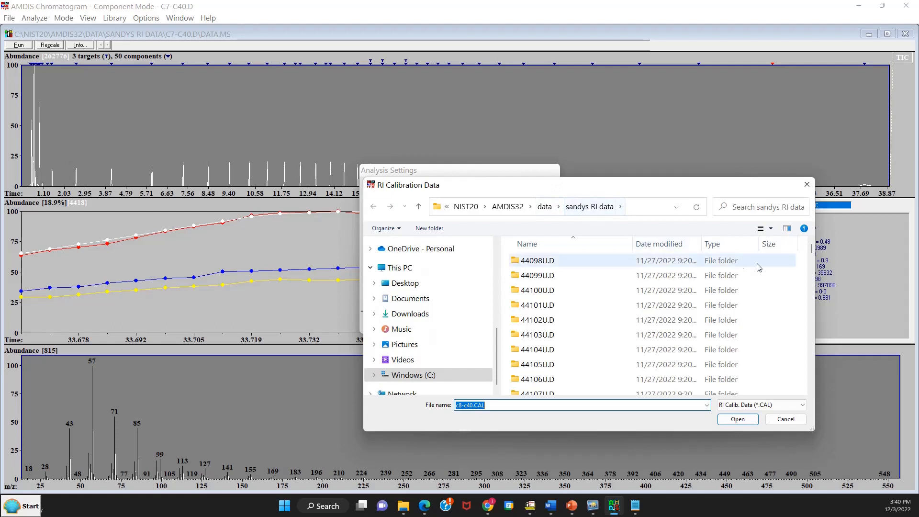
{"action": "left_click_drag", "start_coordinate": [812, 254], "coordinate": [826, 392]}
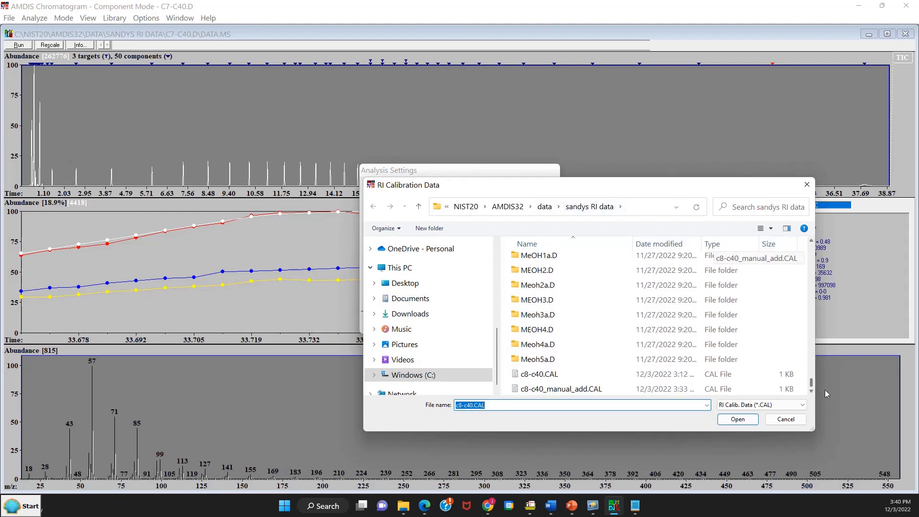
{"action": "left_click", "coordinate": [566, 390]}
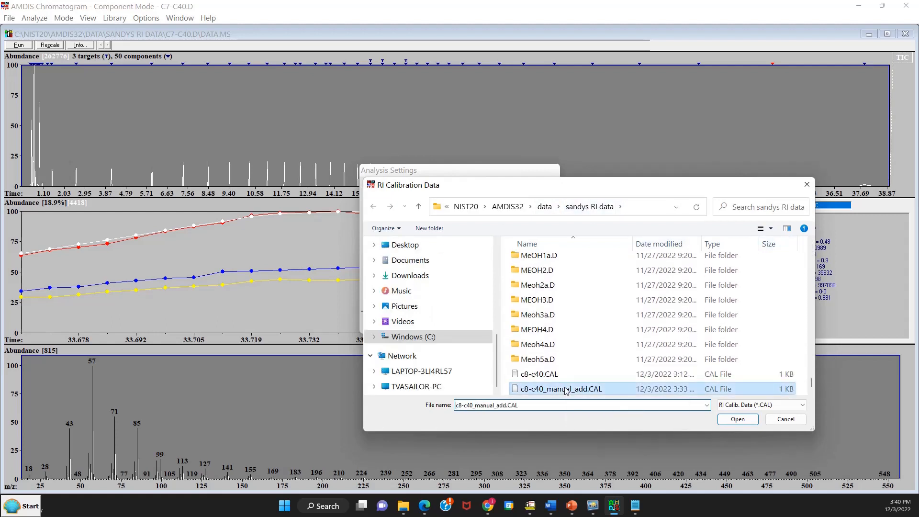
{"action": "left_click", "coordinate": [737, 418]}
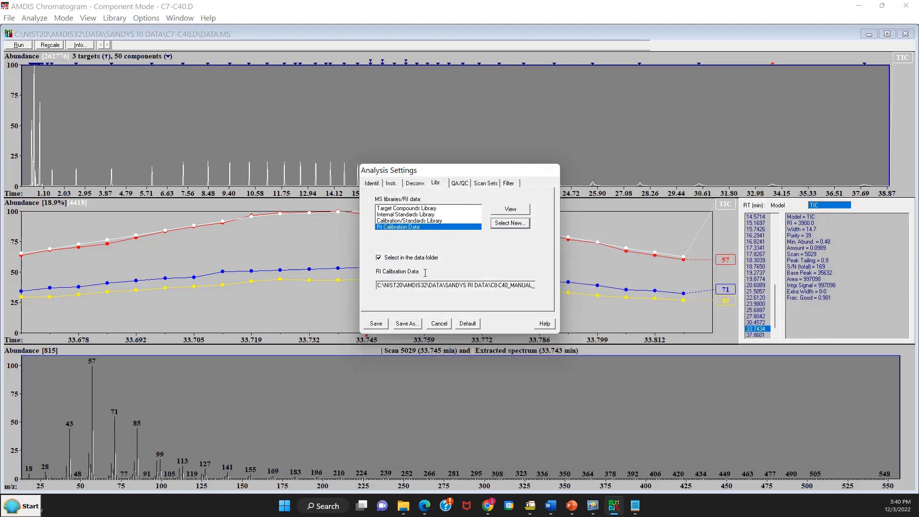
{"action": "left_click", "coordinate": [378, 328]}
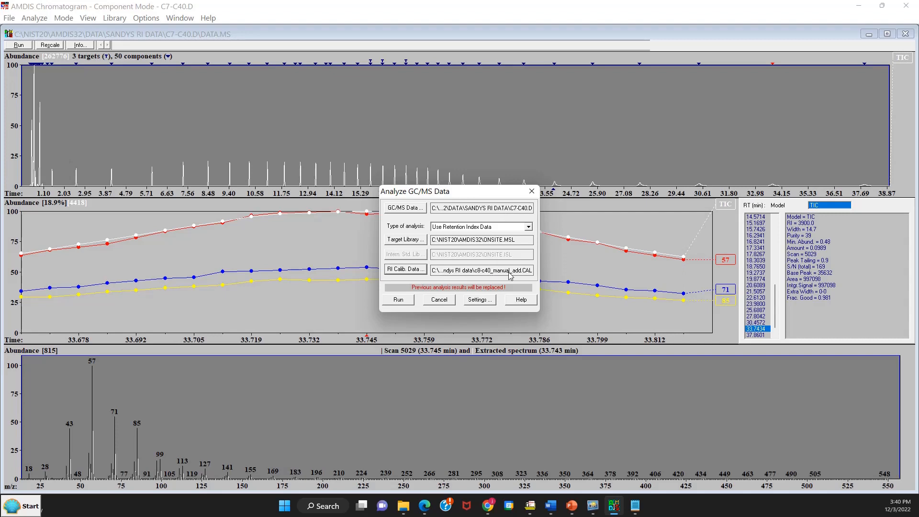
{"action": "left_click", "coordinate": [405, 300]}
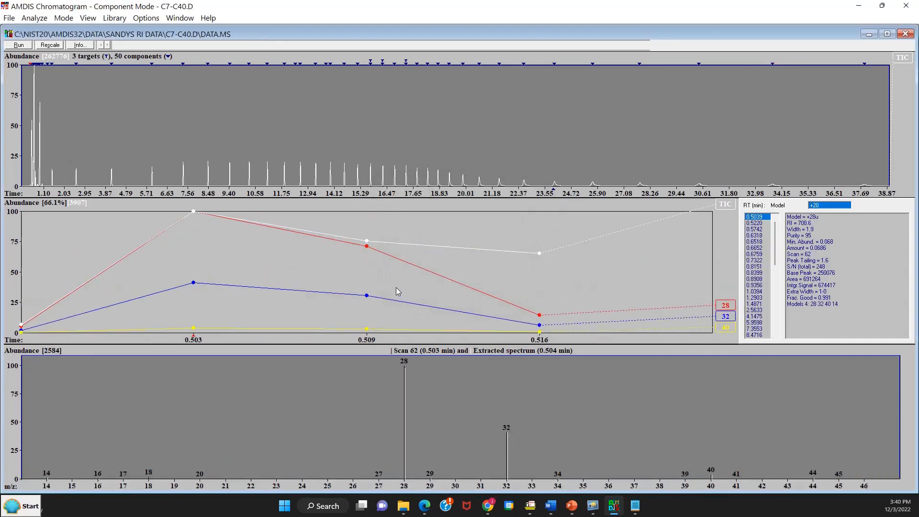
Check the calculated retention index of each late-eluting alkane component, working backwards from c40 to c35.
{"action": "left_click", "coordinate": [865, 64]}
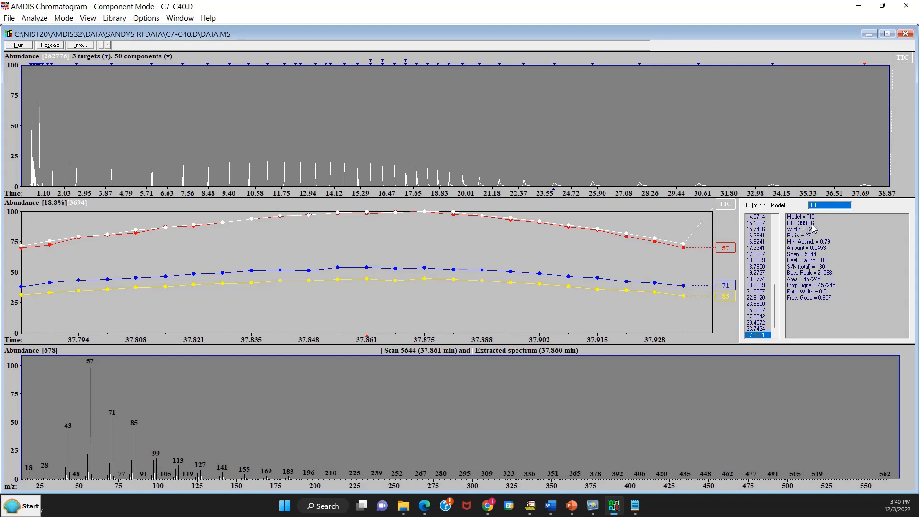
{"action": "left_click", "coordinate": [773, 65]}
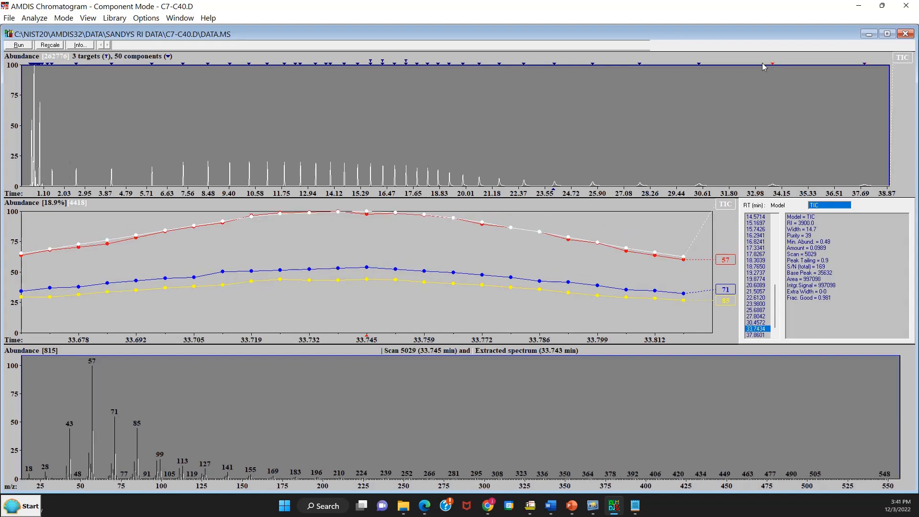
{"action": "left_click", "coordinate": [699, 66]}
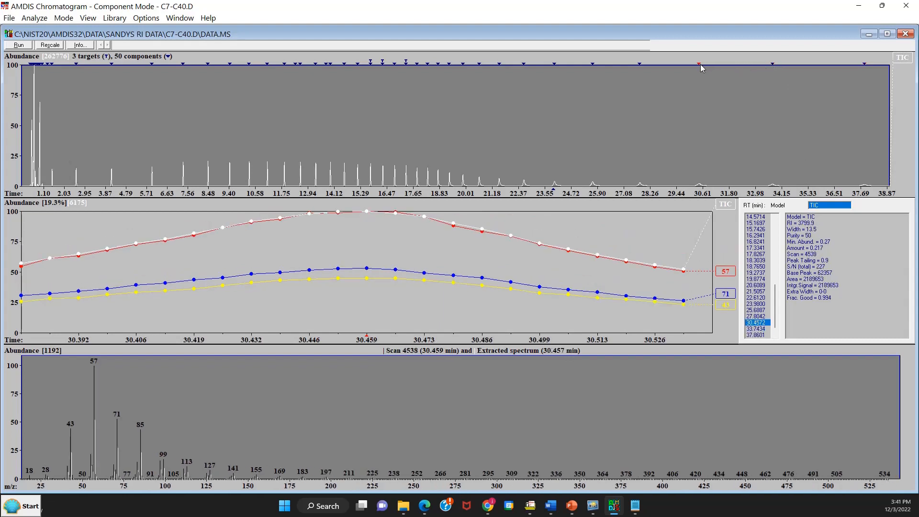
{"action": "left_click", "coordinate": [640, 66]}
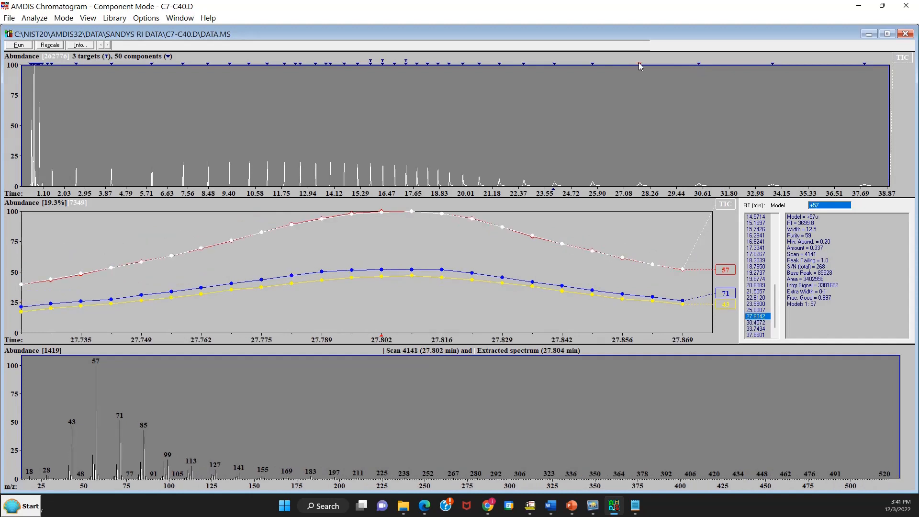
{"action": "left_click", "coordinate": [593, 65]}
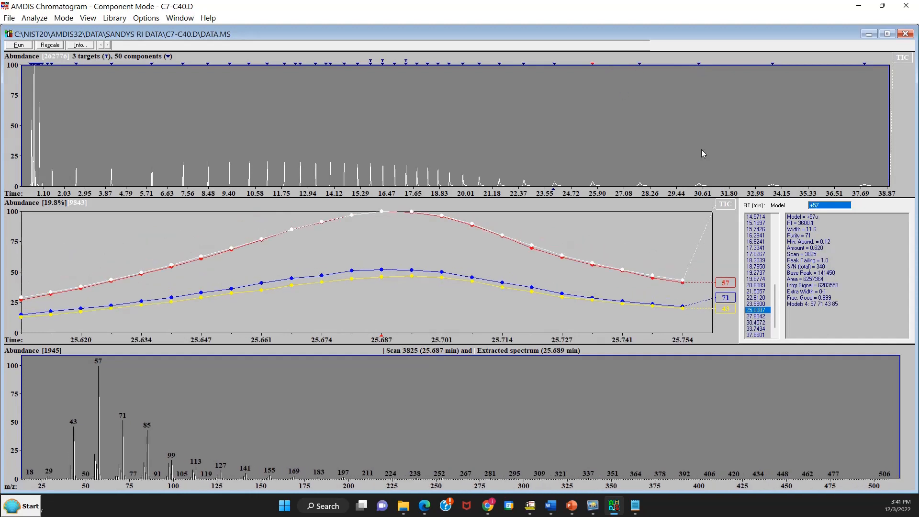
{"action": "left_click", "coordinate": [554, 67]}
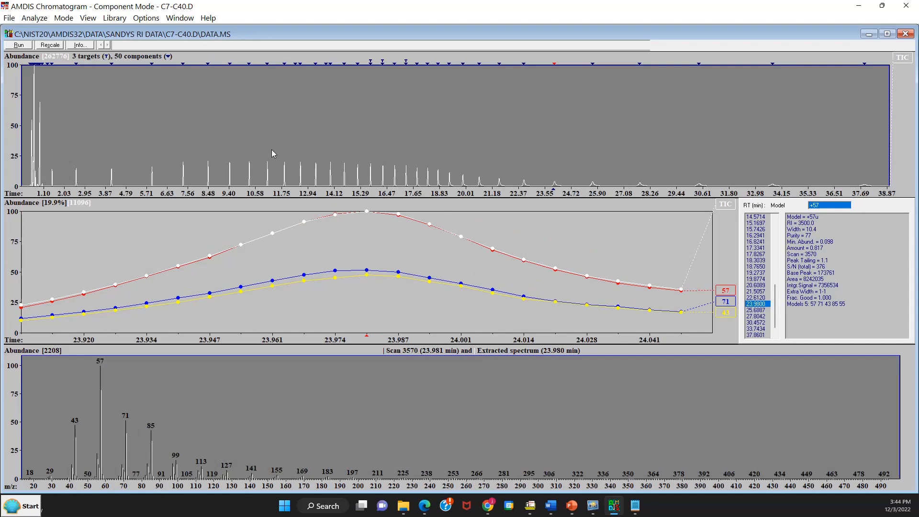
Open the data file 44098U.D and delete the result files for C7-C40.D.
{"action": "left_click", "coordinate": [11, 19]}
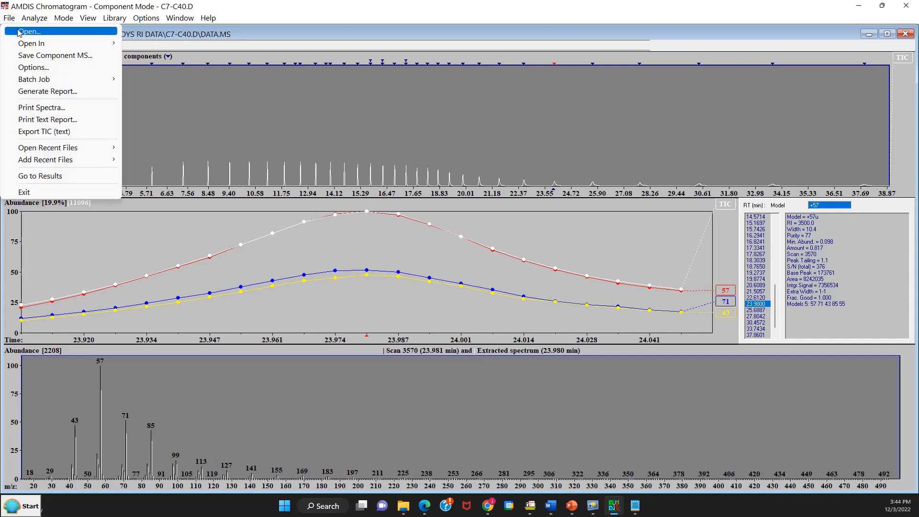
{"action": "left_click", "coordinate": [20, 32]}
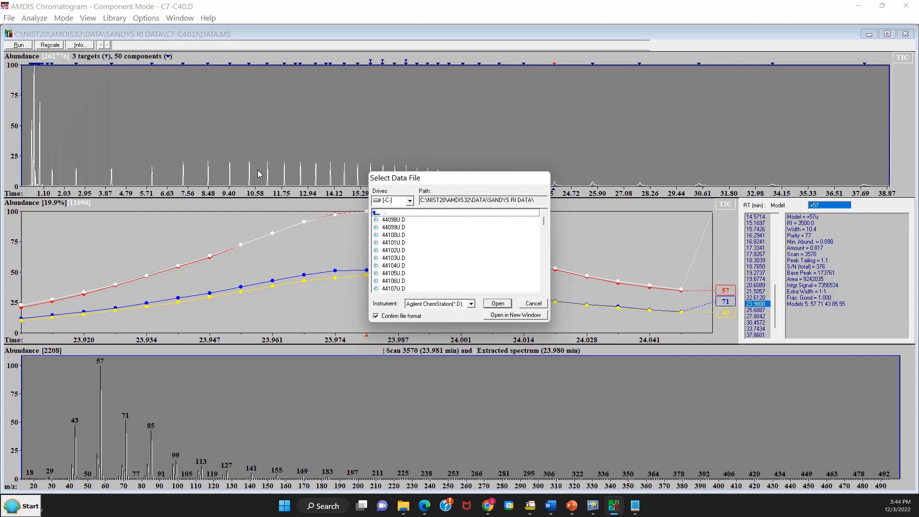
{"action": "left_click", "coordinate": [390, 220]}
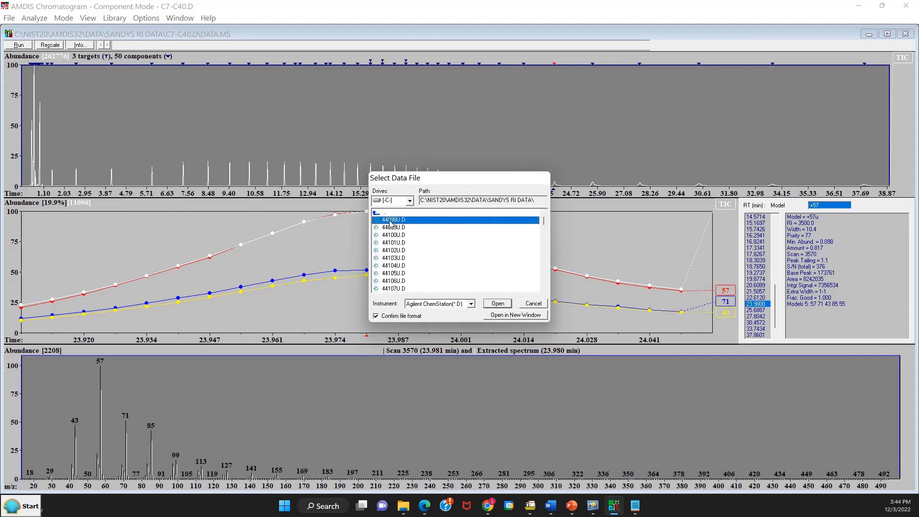
{"action": "left_click", "coordinate": [492, 307]}
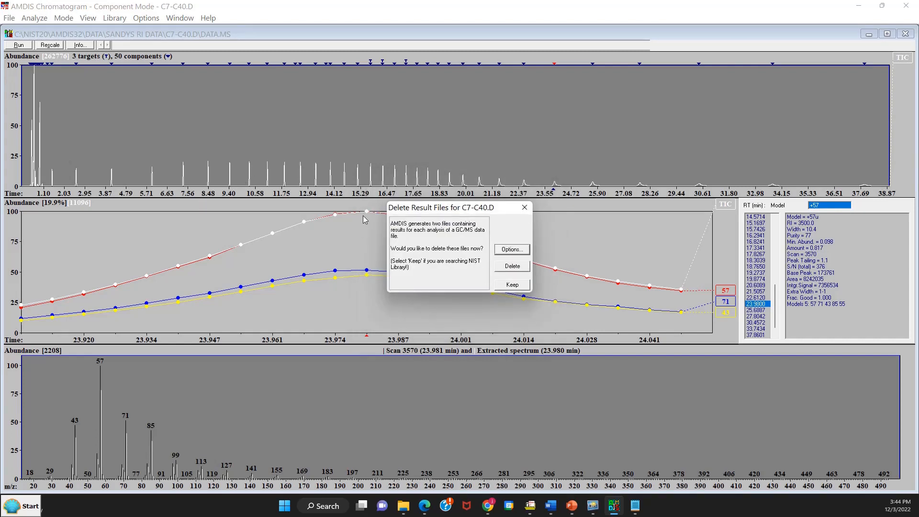
{"action": "left_click", "coordinate": [519, 271]}
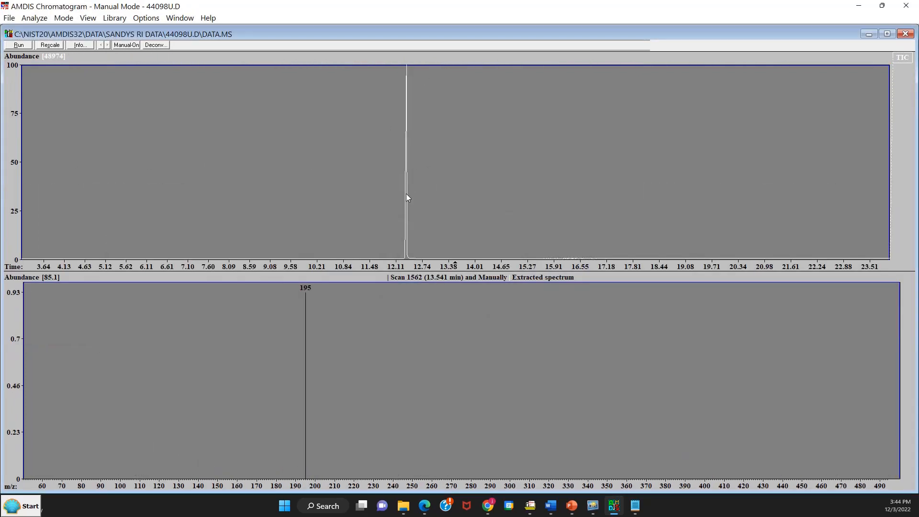
Run the analysis on 44098U.D with Use Retention Index Data and the c8-c40_manual_add.CAL calibration.
{"action": "left_click", "coordinate": [50, 44]}
{"action": "left_click", "coordinate": [43, 19]}
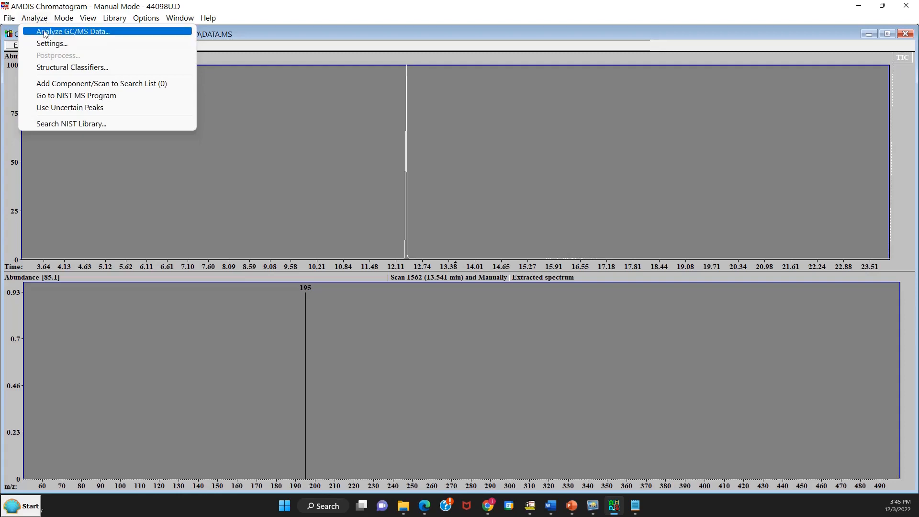
{"action": "left_click", "coordinate": [46, 32]}
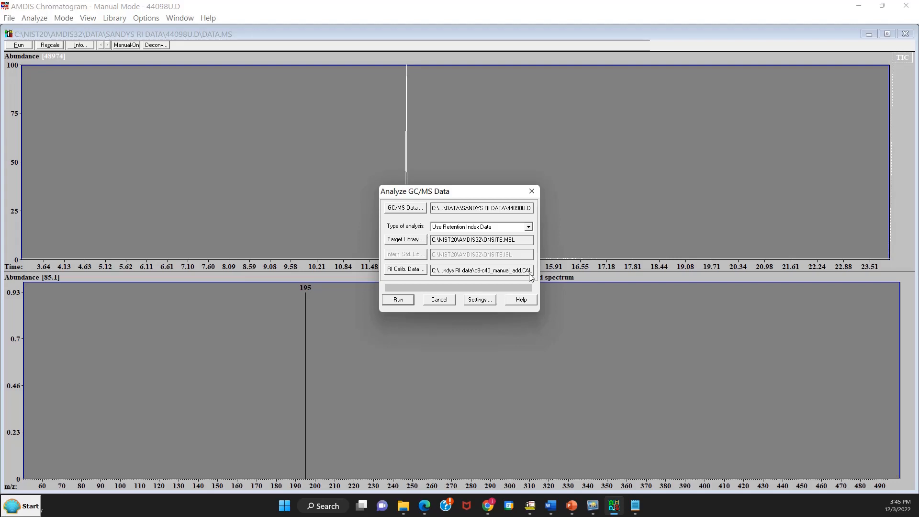
{"action": "left_click", "coordinate": [404, 300]}
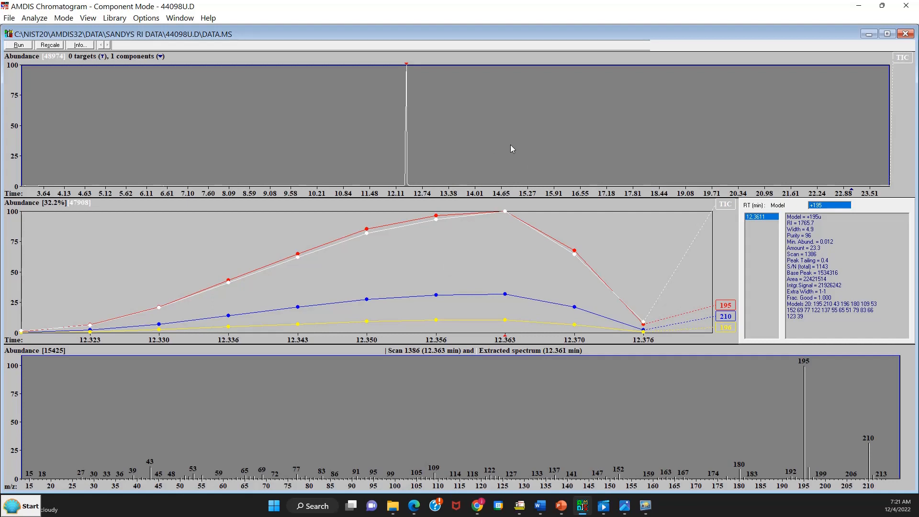
Send the extracted spectrum of the 12.361 min component to the NIST MS Search program for a library search.
{"action": "right_click", "coordinate": [520, 410]}
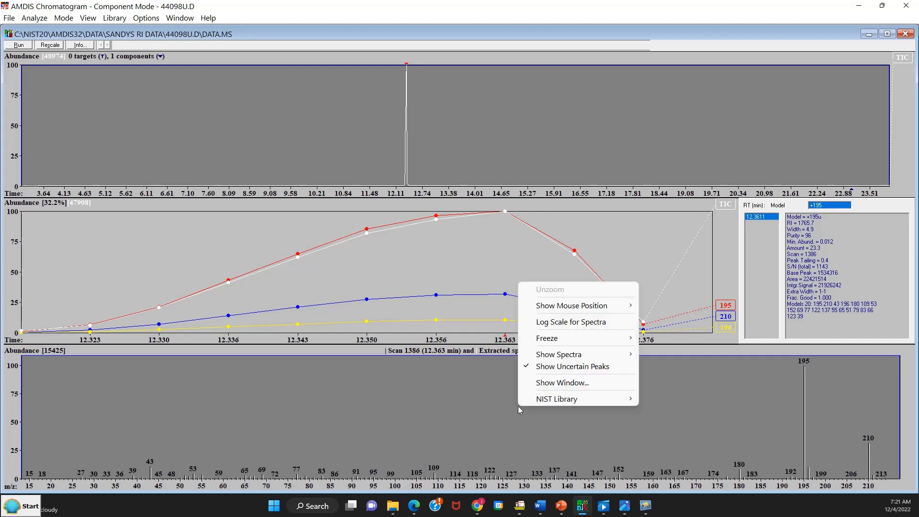
{"action": "mouse_move", "coordinate": [538, 399]}
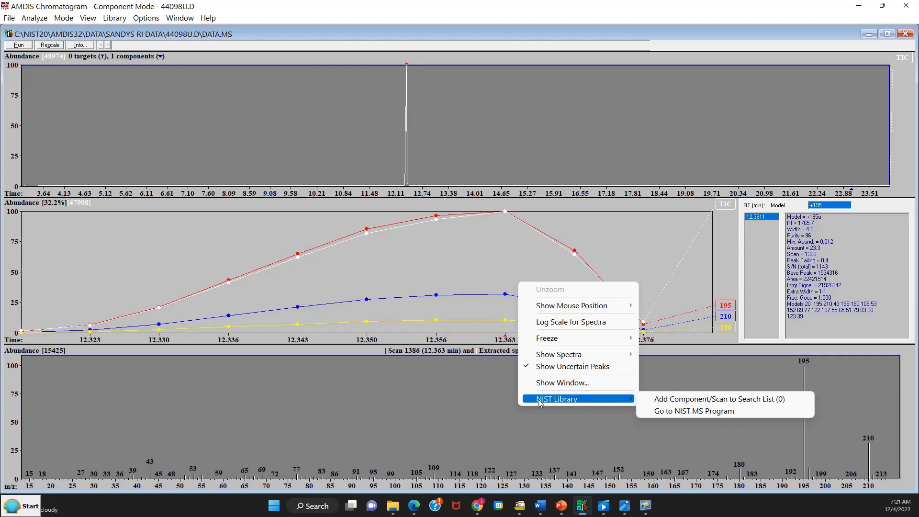
{"action": "left_click", "coordinate": [666, 411]}
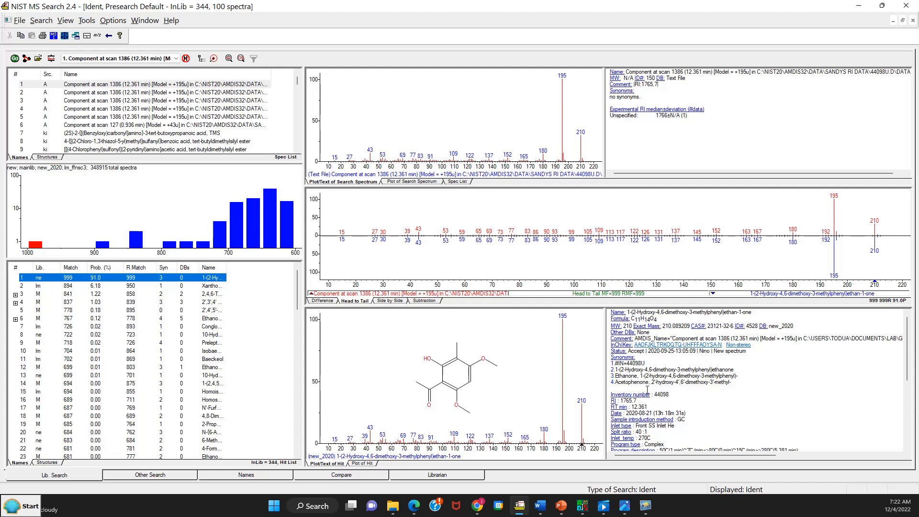
Examine the retention index data and record details of the first, second and sixth library hits against the component's retention index.
{"action": "scroll", "coordinate": [662, 375], "scroll_direction": "down", "scroll_amount": 2}
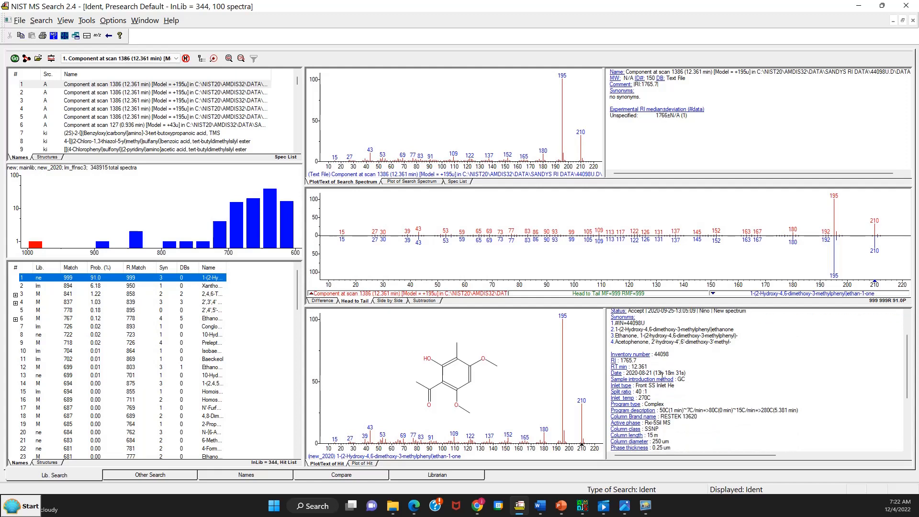
{"action": "scroll", "coordinate": [662, 378], "scroll_direction": "down", "scroll_amount": 2}
{"action": "scroll", "coordinate": [662, 378], "scroll_direction": "down", "scroll_amount": 3}
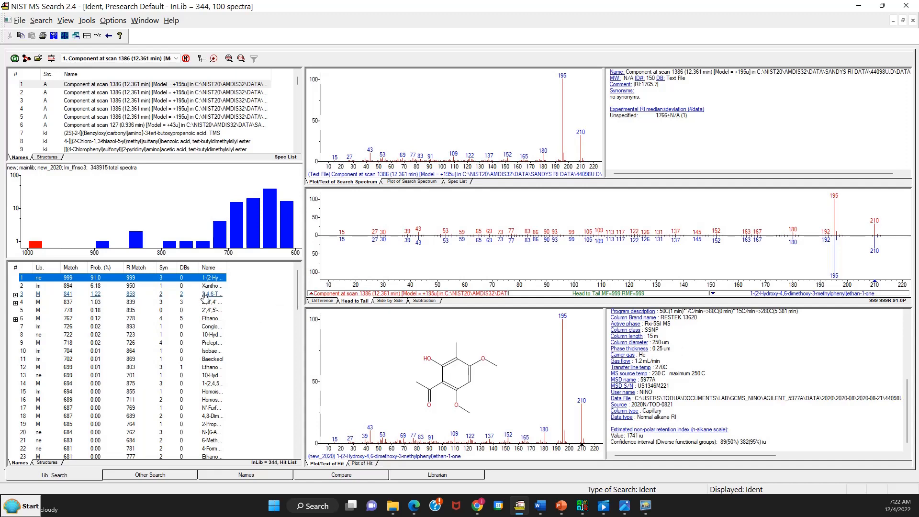
{"action": "left_click", "coordinate": [76, 287]}
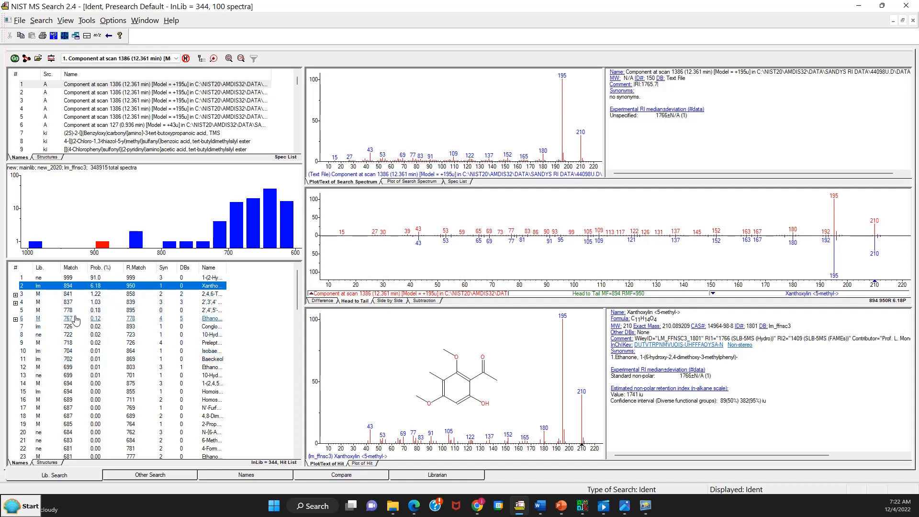
{"action": "left_click", "coordinate": [46, 321]}
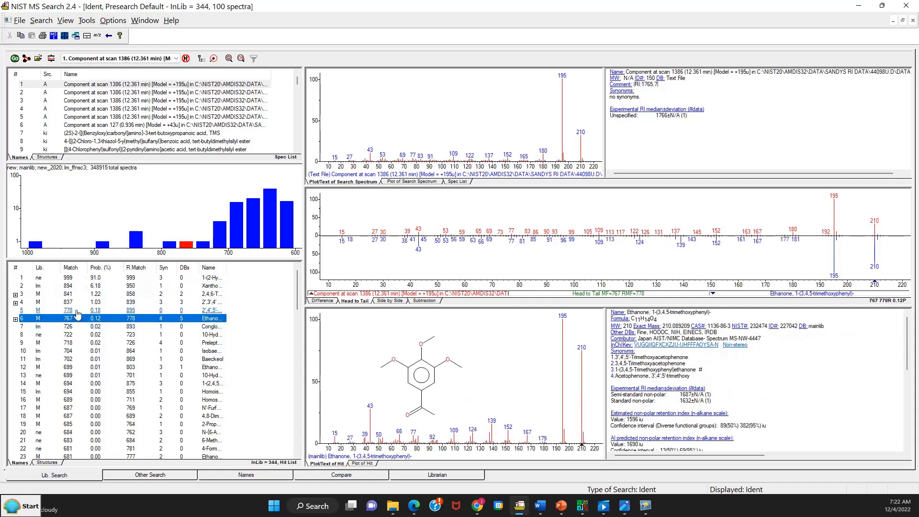
{"action": "scroll", "coordinate": [682, 337], "scroll_direction": "down", "scroll_amount": 4}
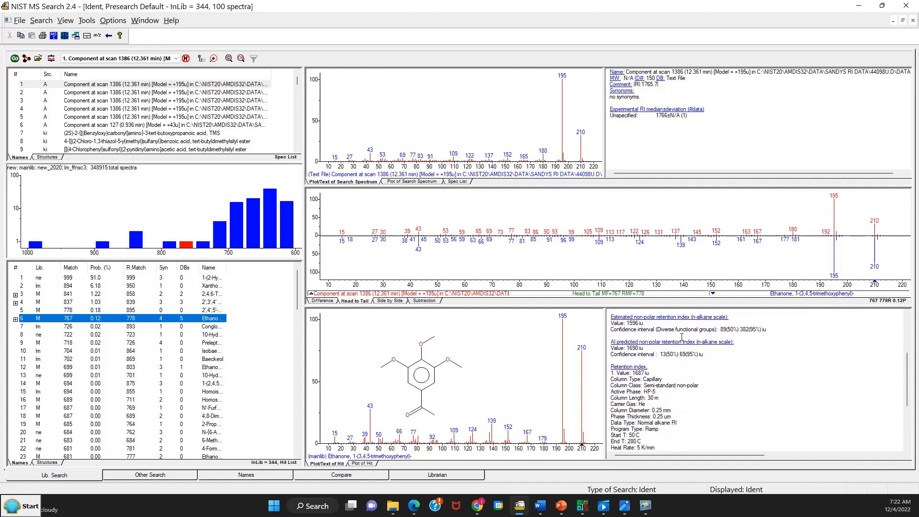
{"action": "scroll", "coordinate": [681, 337], "scroll_direction": "down", "scroll_amount": 3}
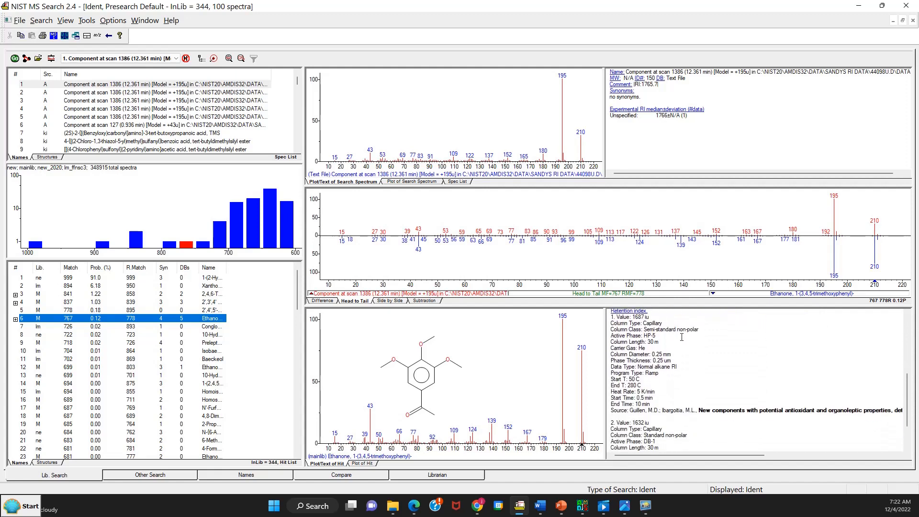
{"action": "scroll", "coordinate": [681, 337], "scroll_direction": "up", "scroll_amount": 3}
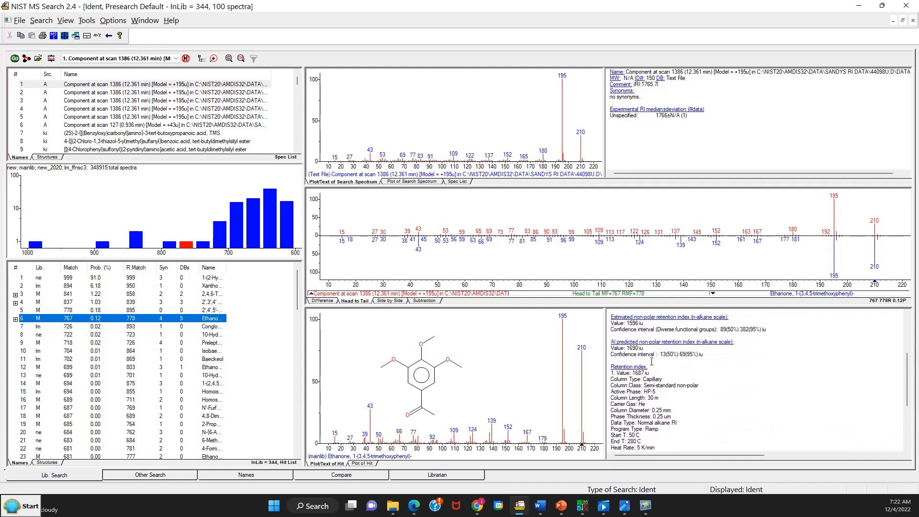
Review the experimental retention index entries of the sixth library hit and switch to the presentation slides.
{"action": "scroll", "coordinate": [649, 366], "scroll_direction": "down", "scroll_amount": 2}
{"action": "scroll", "coordinate": [649, 366], "scroll_direction": "down", "scroll_amount": 6}
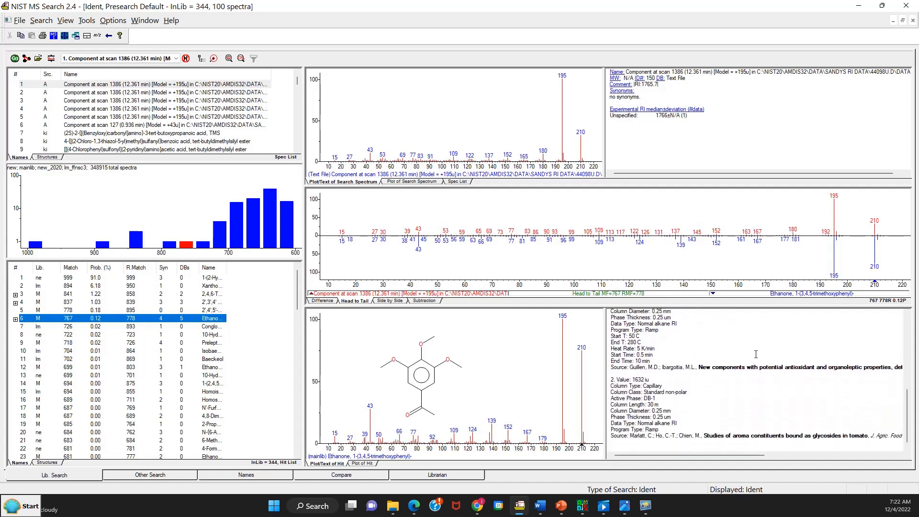
{"action": "scroll", "coordinate": [756, 354], "scroll_direction": "up", "scroll_amount": 6}
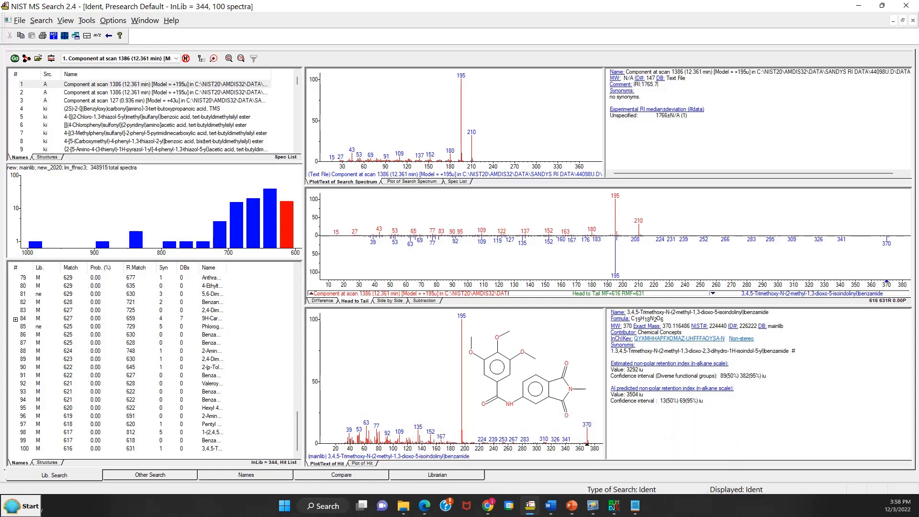
{"action": "key", "text": "alt+Tab"}
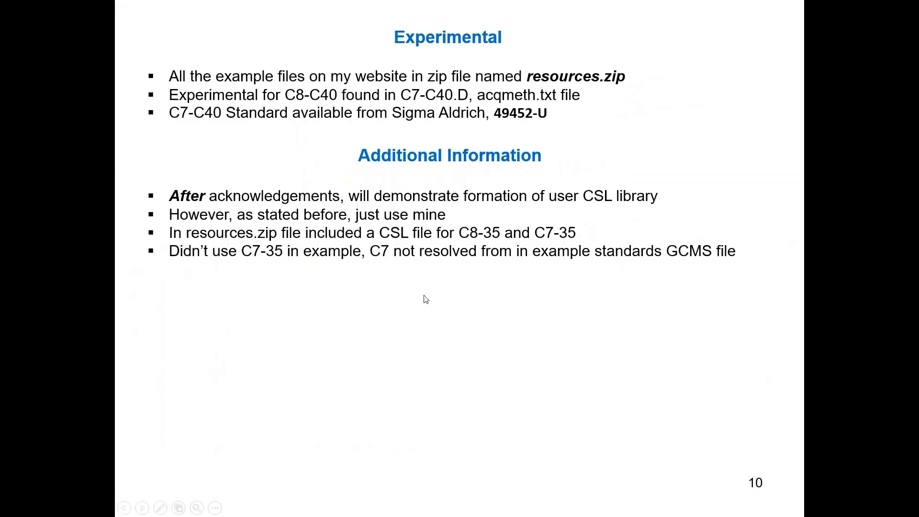
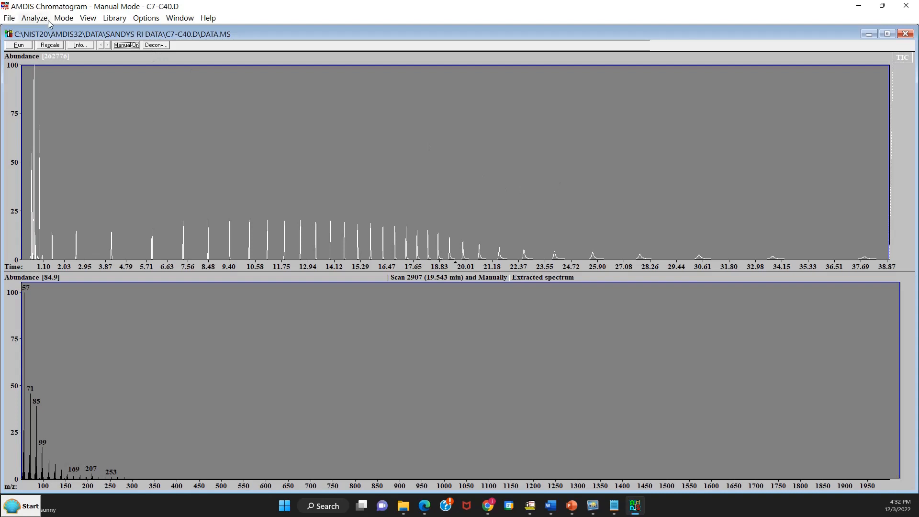
Run a Simple analysis on the C7-C40.D data with the ONSITE.MSL target library.
{"action": "left_click", "coordinate": [43, 19]}
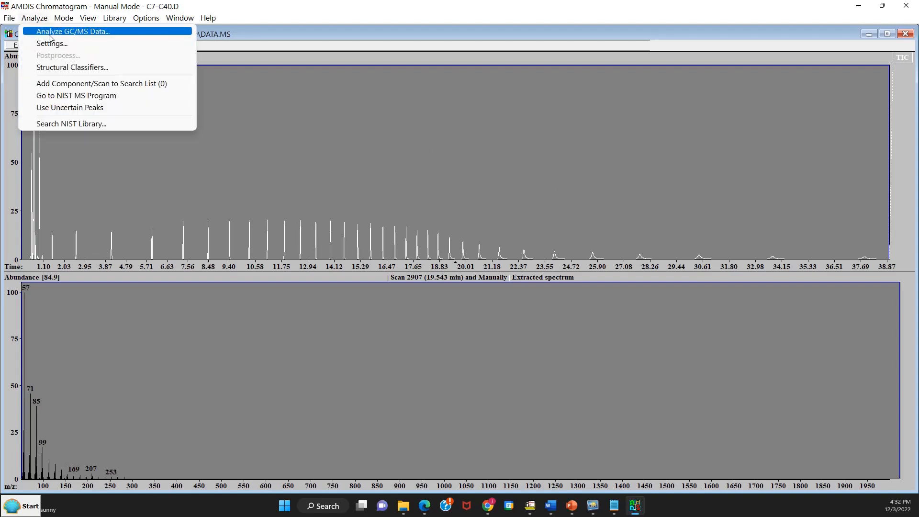
{"action": "left_click", "coordinate": [50, 34]}
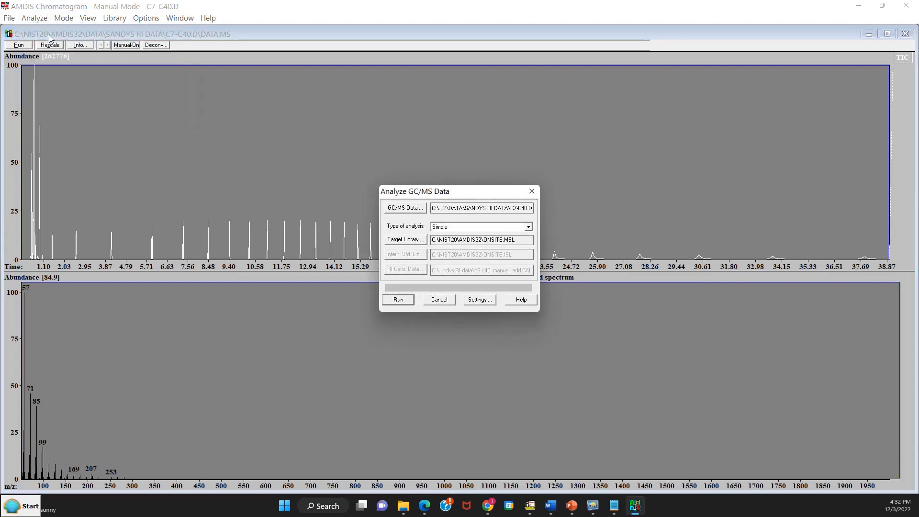
{"action": "left_click", "coordinate": [527, 226]}
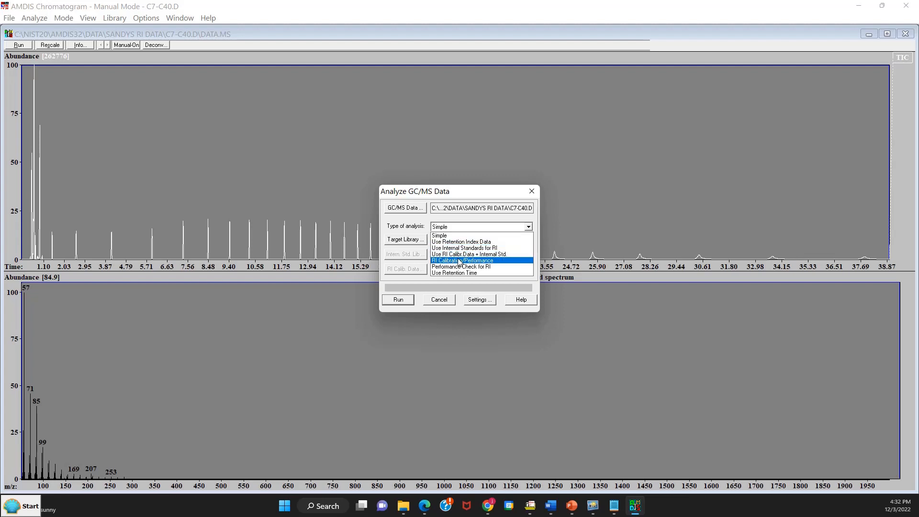
{"action": "left_click", "coordinate": [461, 234]}
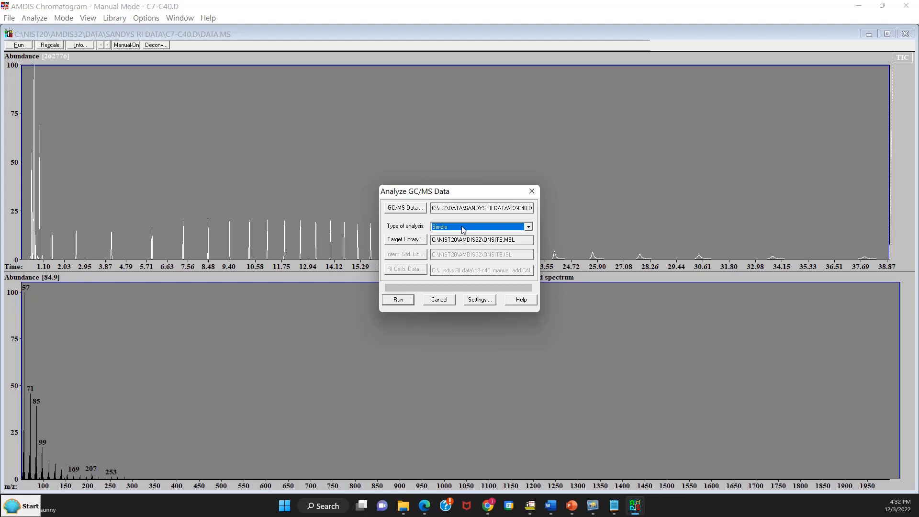
{"action": "left_click", "coordinate": [397, 299]}
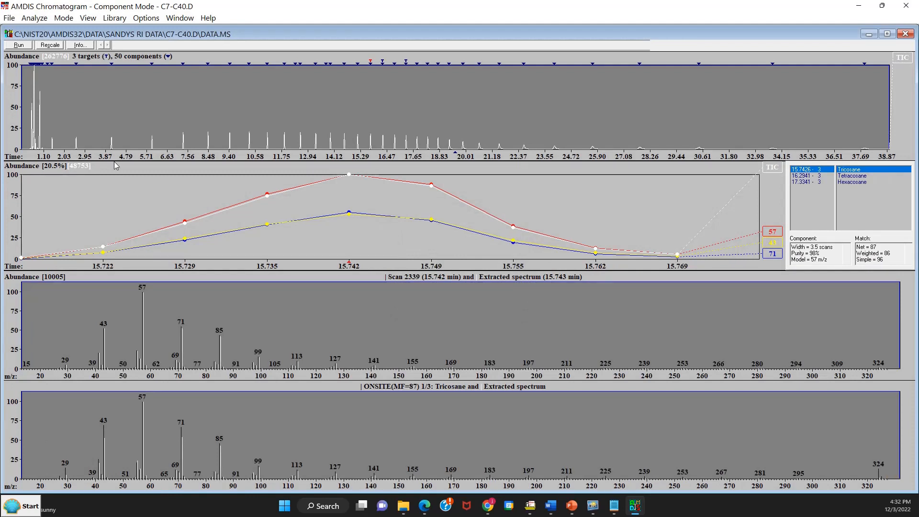
Select the component at 1.487 min in the chromatogram and open the builder for one library.
{"action": "left_click", "coordinate": [48, 65]}
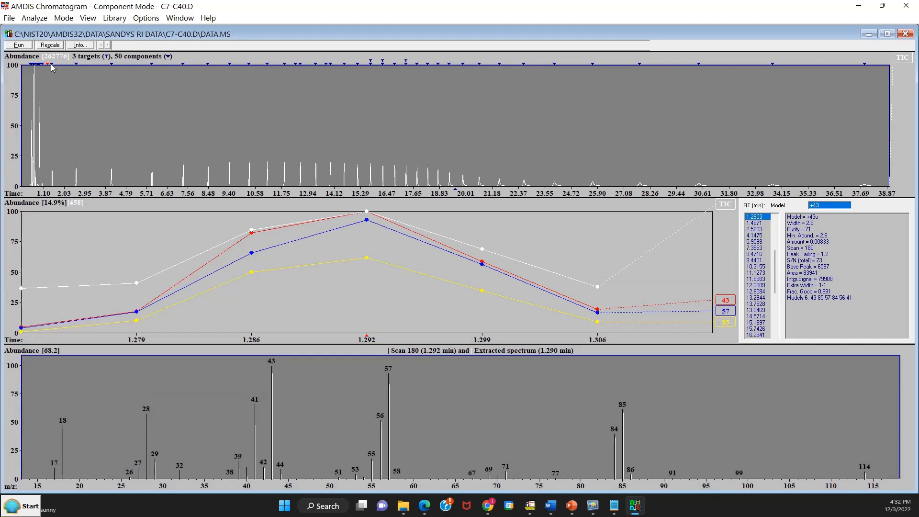
{"action": "left_click", "coordinate": [51, 64]}
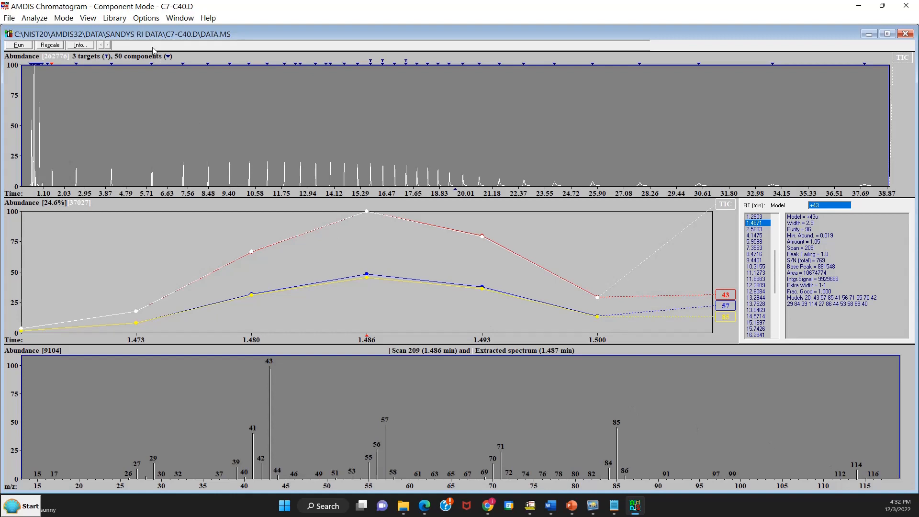
{"action": "left_click", "coordinate": [115, 19]}
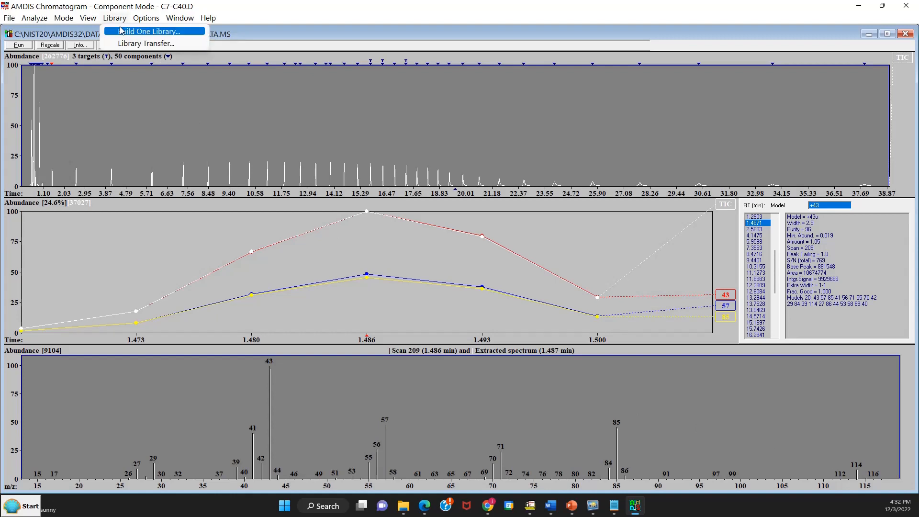
{"action": "left_click", "coordinate": [121, 31]}
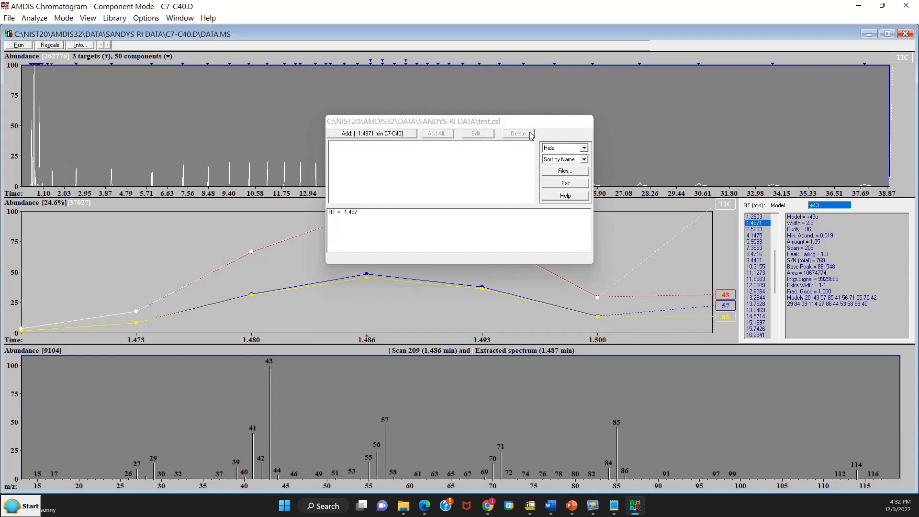
Create a new library named test3.csl with the Calibr & Stds Library (*.CSL) file type.
{"action": "left_click", "coordinate": [562, 172]}
{"action": "left_click", "coordinate": [456, 185]}
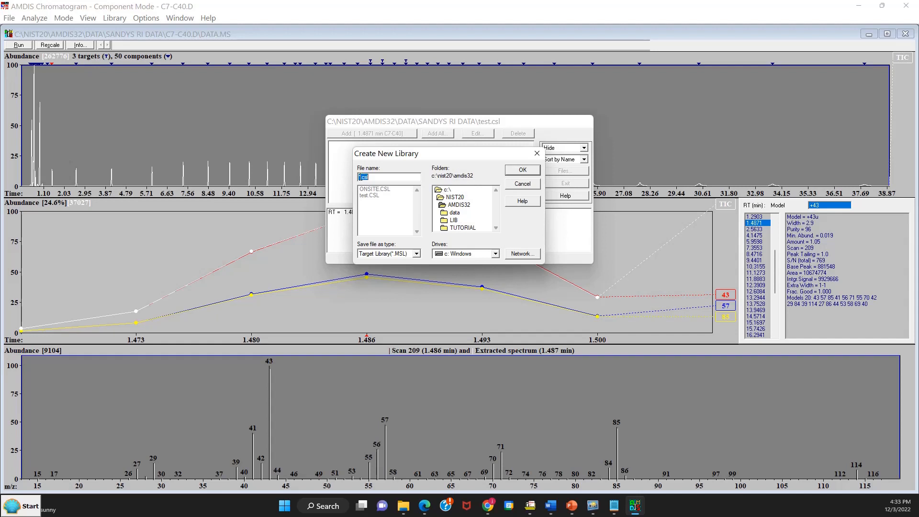
{"action": "left_click_drag", "start_coordinate": [360, 177], "coordinate": [360, 177]}
{"action": "left_click_drag", "start_coordinate": [364, 178], "coordinate": [361, 172]}
{"action": "type", "text": "test3"}
{"action": "left_click", "coordinate": [417, 254]}
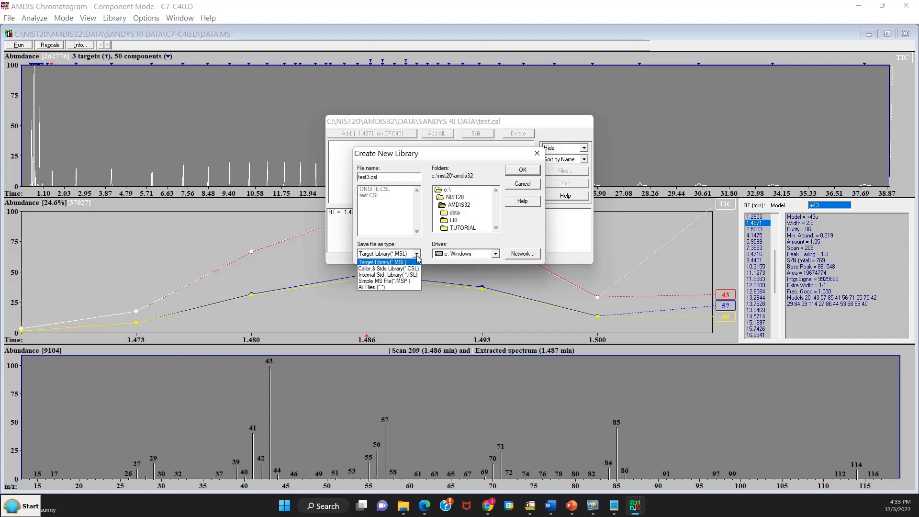
{"action": "left_click", "coordinate": [416, 270]}
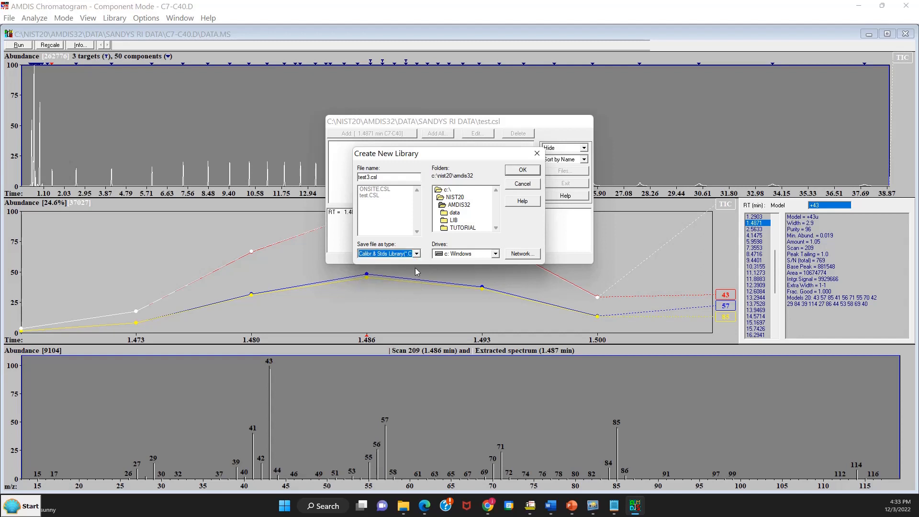
{"action": "left_click", "coordinate": [417, 253]}
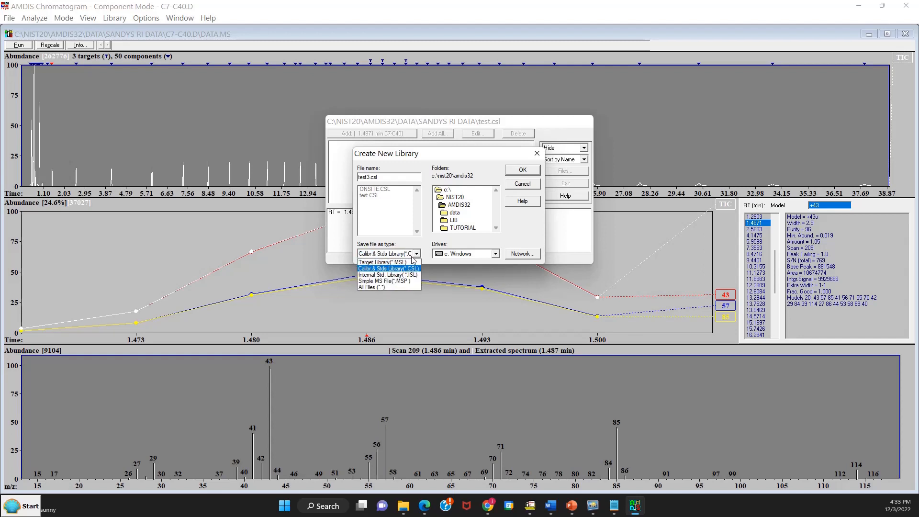
{"action": "left_click", "coordinate": [416, 256]}
{"action": "left_click", "coordinate": [416, 256]}
{"action": "left_click", "coordinate": [414, 269]}
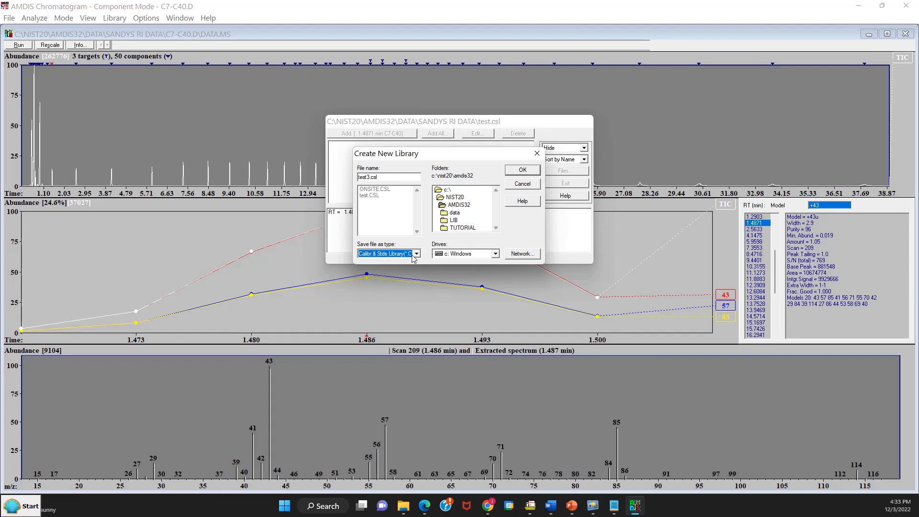
{"action": "left_click", "coordinate": [519, 171]}
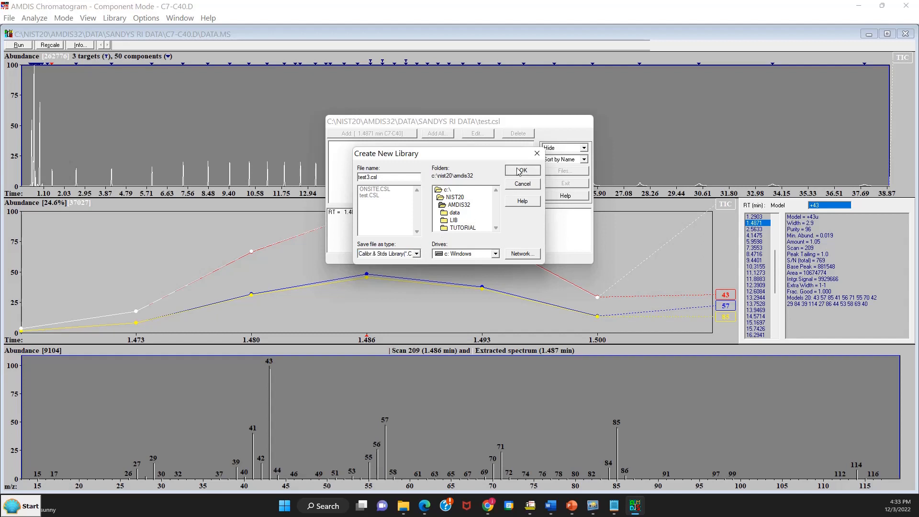
{"action": "left_click", "coordinate": [518, 171]}
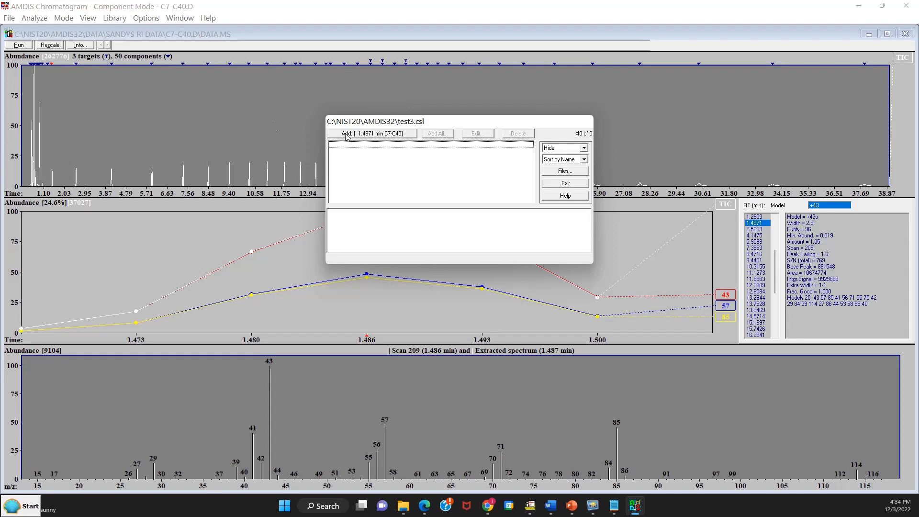
Add the 1.4871 min component to the test3.csl library, name it c8, and clear its chemical ID.
{"action": "left_click", "coordinate": [53, 67]}
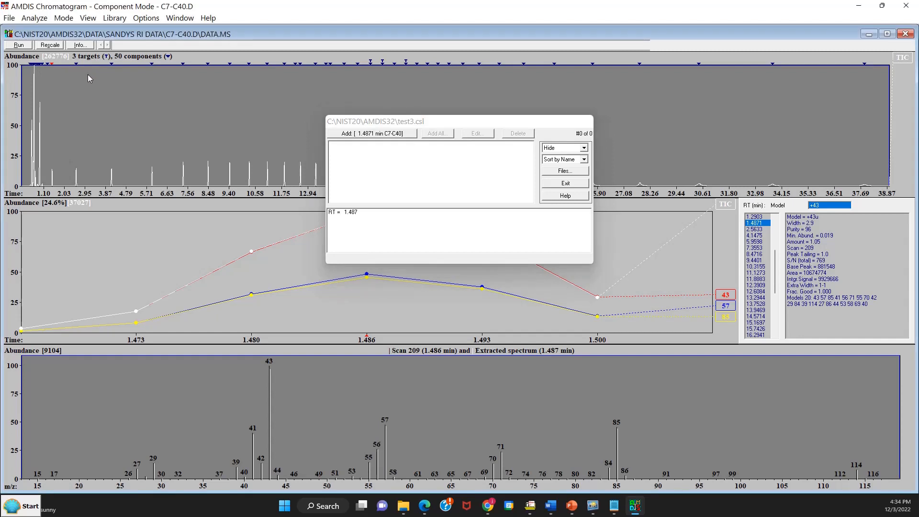
{"action": "left_click", "coordinate": [363, 134]}
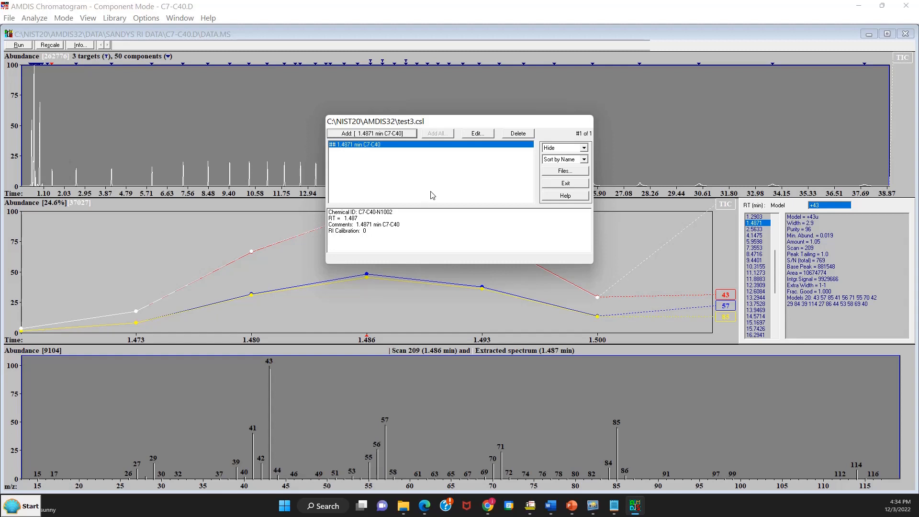
{"action": "left_click", "coordinate": [477, 134]}
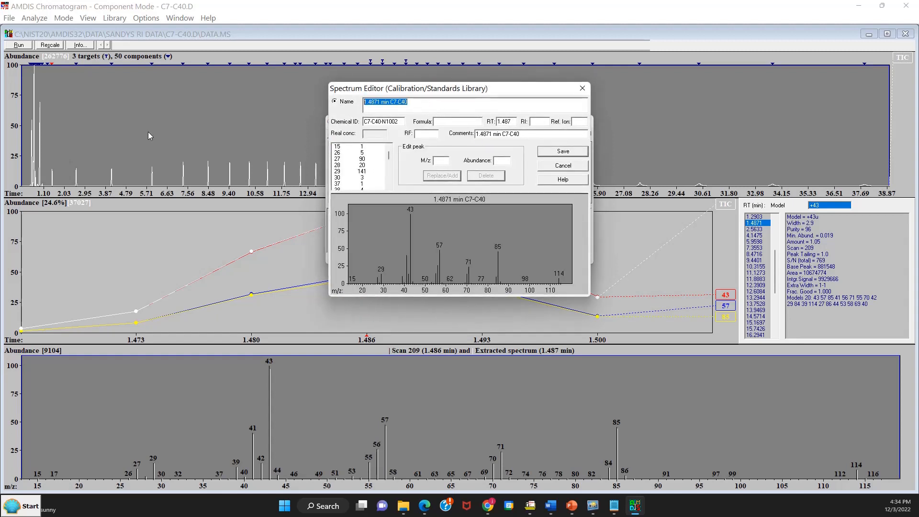
{"action": "type", "text": "c8"}
{"action": "key", "text": "Tab"}
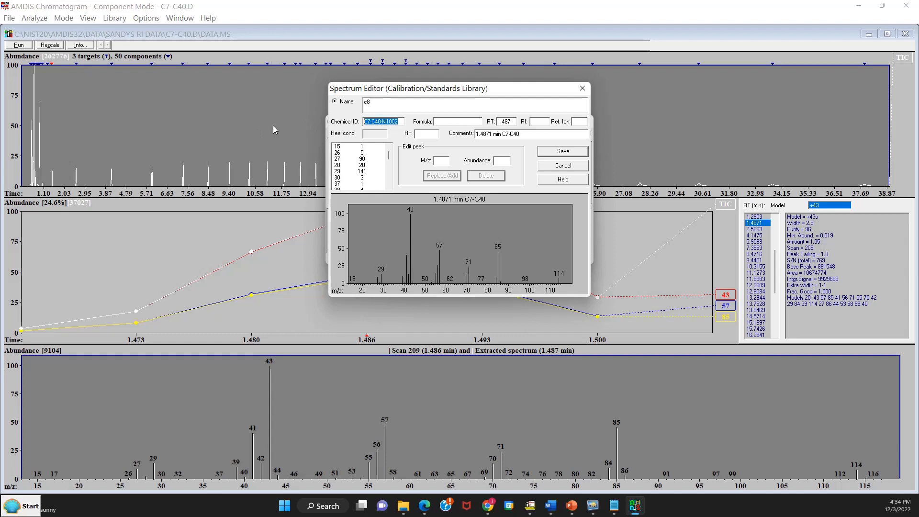
{"action": "key", "text": "Delete"}
Save the c8 entry with RI 800 for RI calibration, requiring a peak at m/z 114 with minimum abundance 0.1.
{"action": "left_click", "coordinate": [536, 122]}
{"action": "type", "text": "800"}
{"action": "left_click", "coordinate": [566, 152]}
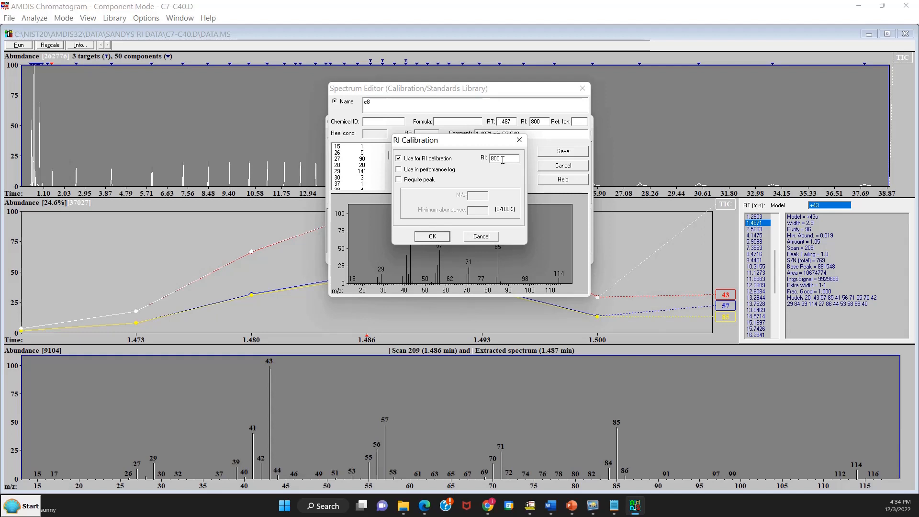
{"action": "left_click", "coordinate": [398, 180]}
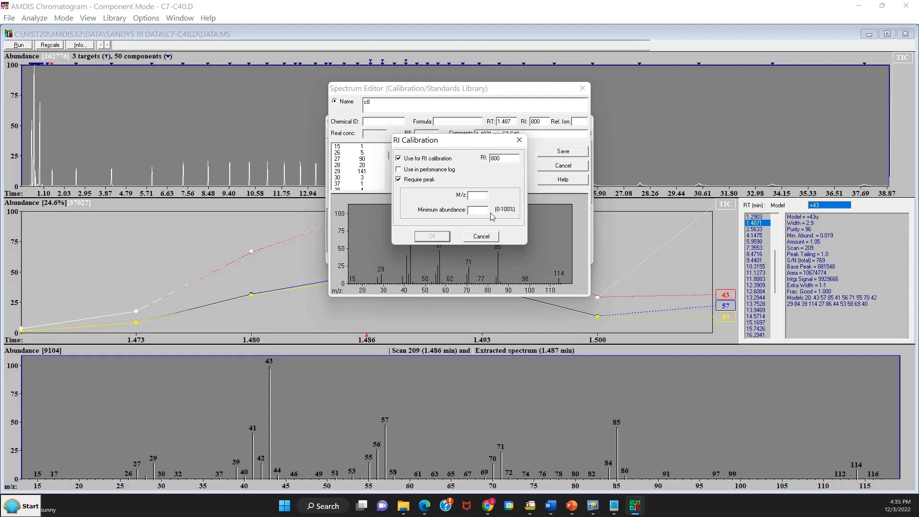
{"action": "type", "text": "114"}
{"action": "left_click", "coordinate": [442, 239]}
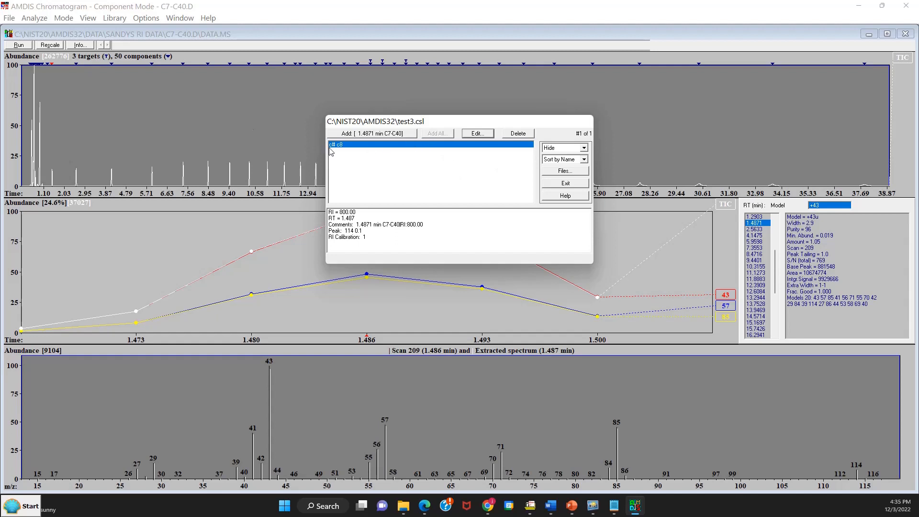
Add the 2.5633 min component to the test3.csl library, name it c9, and clear its chemical ID.
{"action": "left_click", "coordinate": [77, 67]}
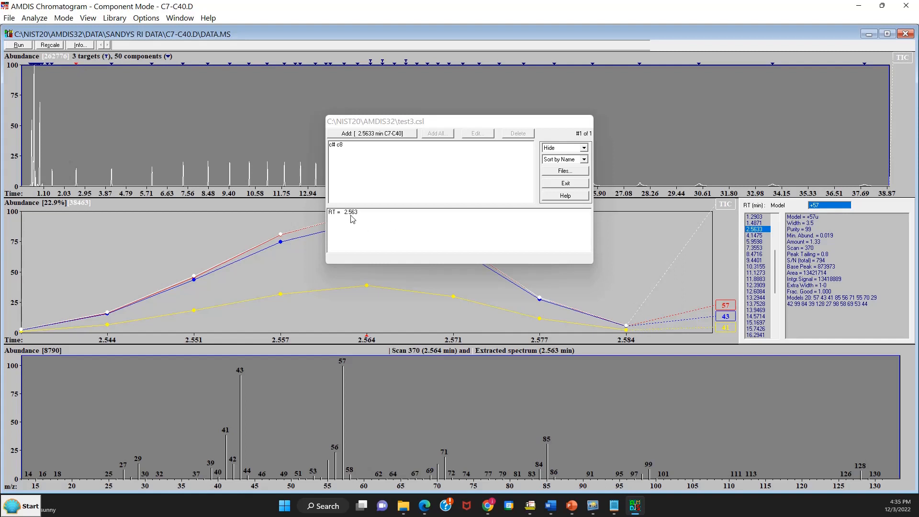
{"action": "left_click", "coordinate": [366, 134]}
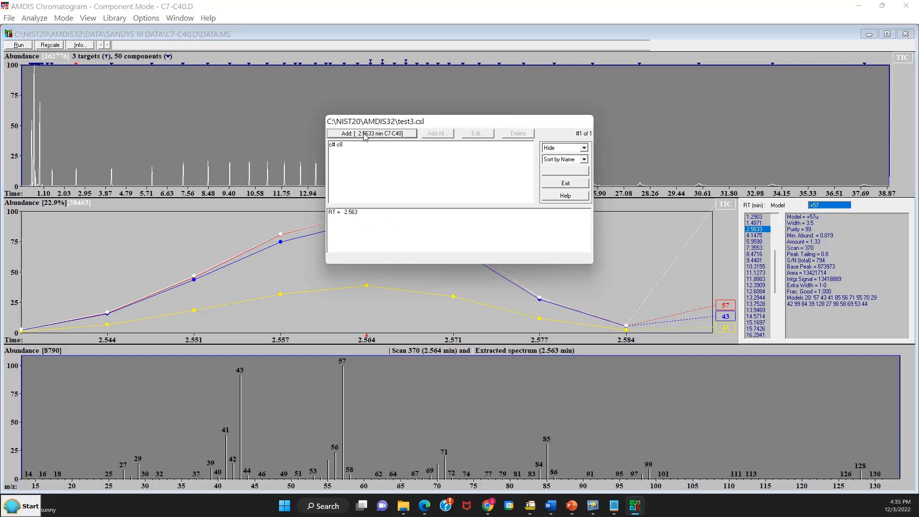
{"action": "left_click", "coordinate": [477, 133]}
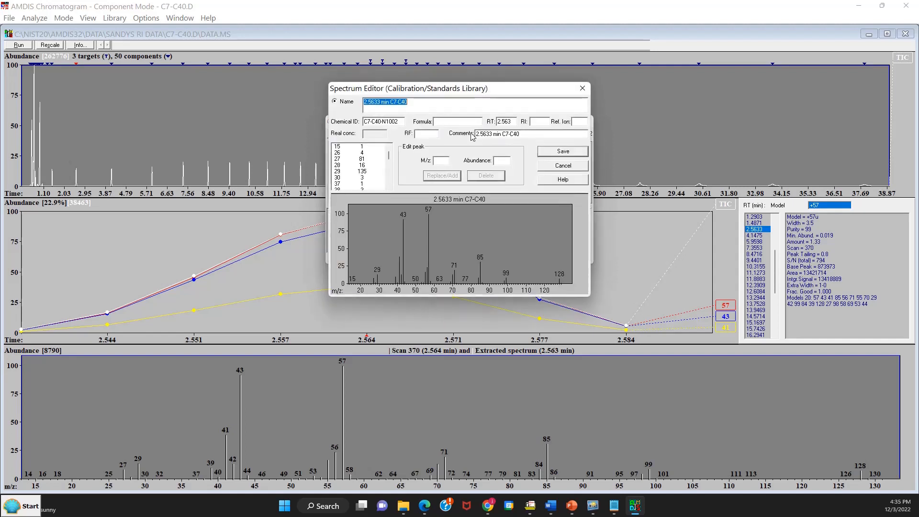
{"action": "type", "text": "c9"}
{"action": "key", "text": "Tab"}
{"action": "key", "text": "Delete"}
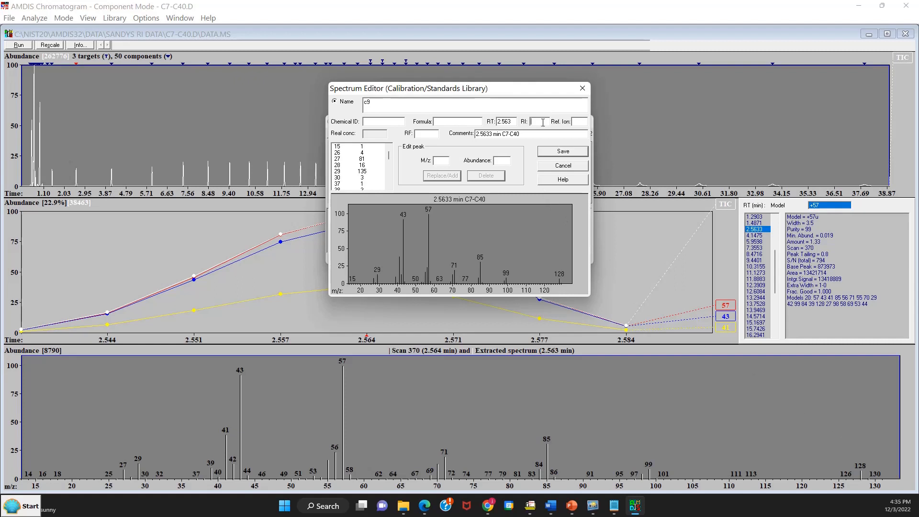
Save the c9 entry with RI 900, requiring a peak at m/z 128 with minimum abundance 0.1, and exit the library builder.
{"action": "type", "text": "00"}
{"action": "left_click", "coordinate": [542, 152]}
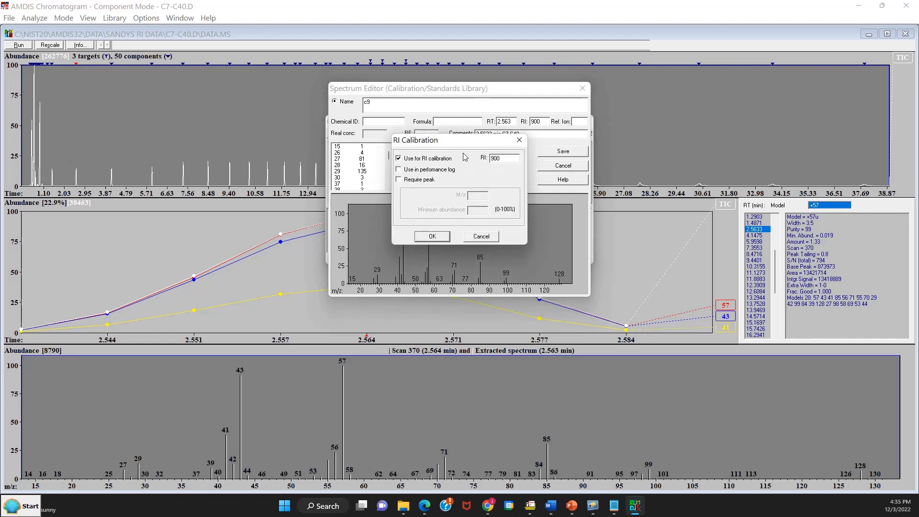
{"action": "left_click", "coordinate": [401, 180]}
{"action": "left_click", "coordinate": [474, 197]}
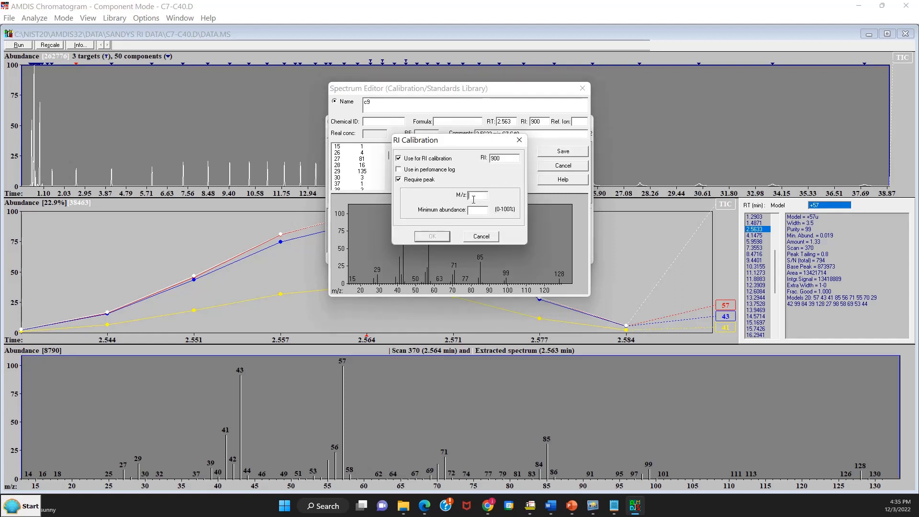
{"action": "type", "text": "128"}
{"action": "left_click", "coordinate": [437, 240]}
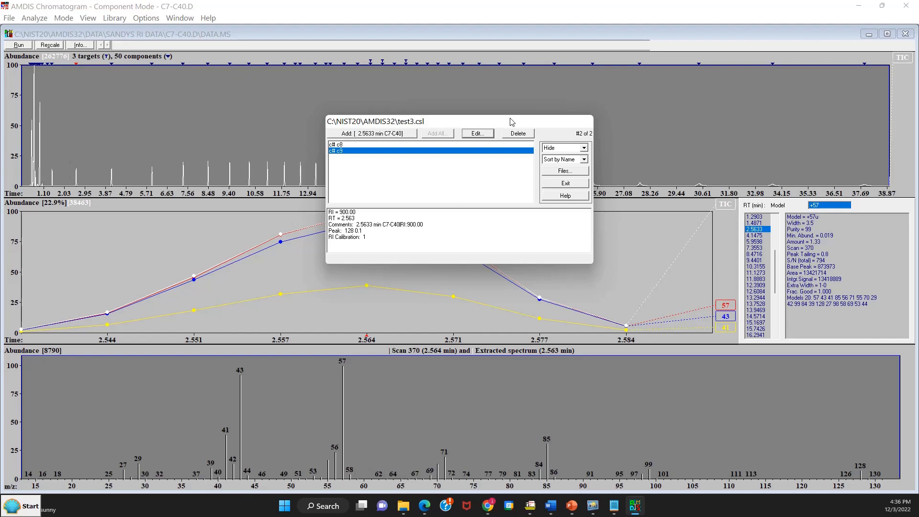
{"action": "left_click", "coordinate": [556, 185]}
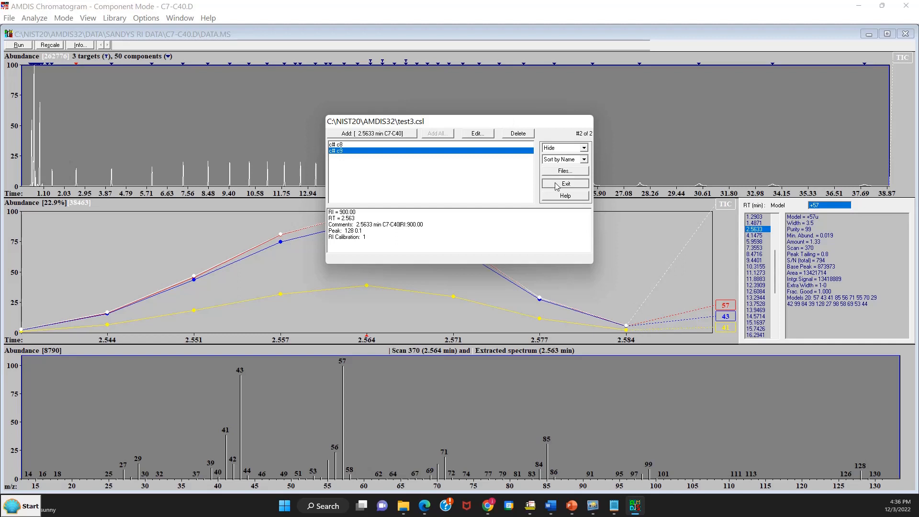